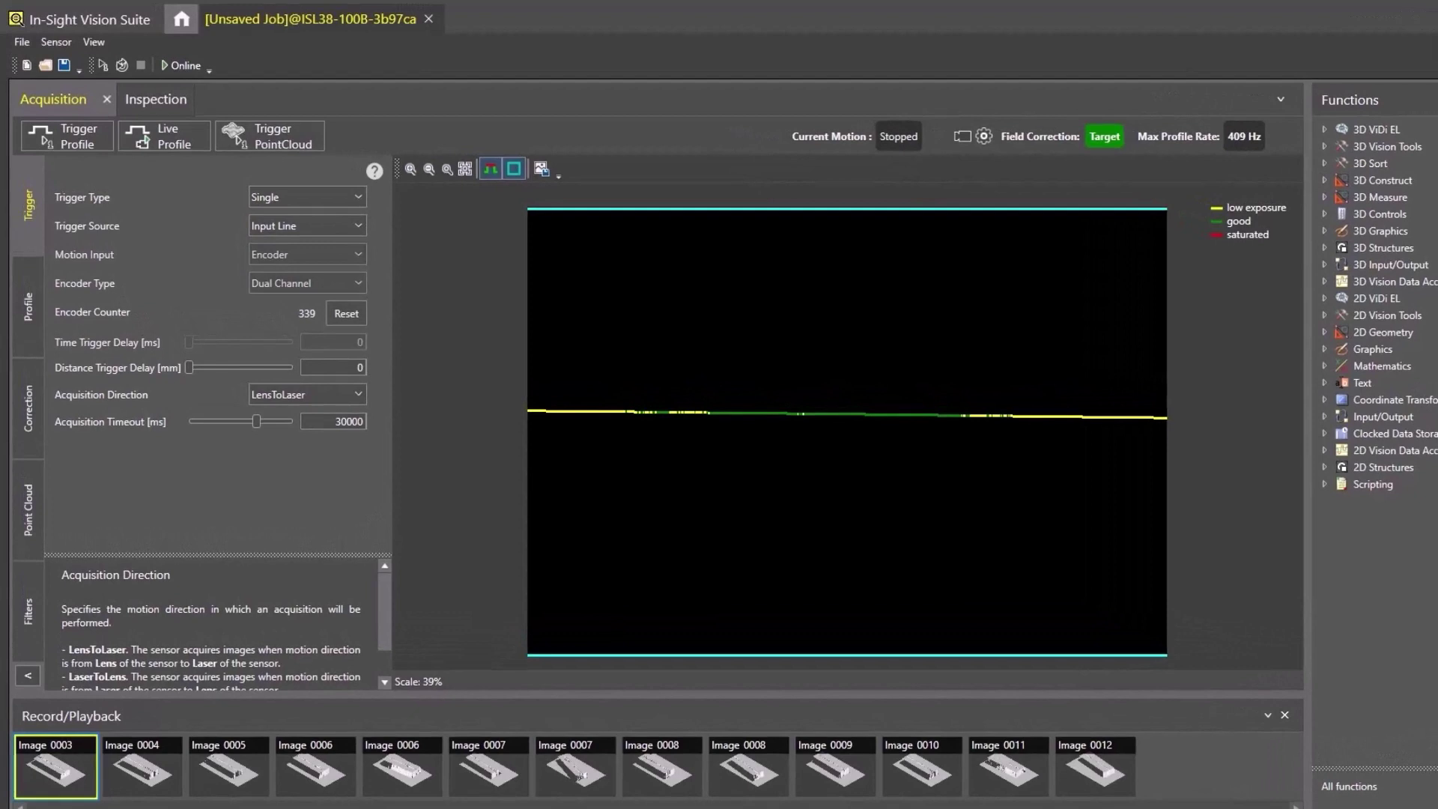
# Set the profile exposure automatically and narrow the detection zone from above and below to closely bracket the measured profile.
pyautogui.click(24, 272)
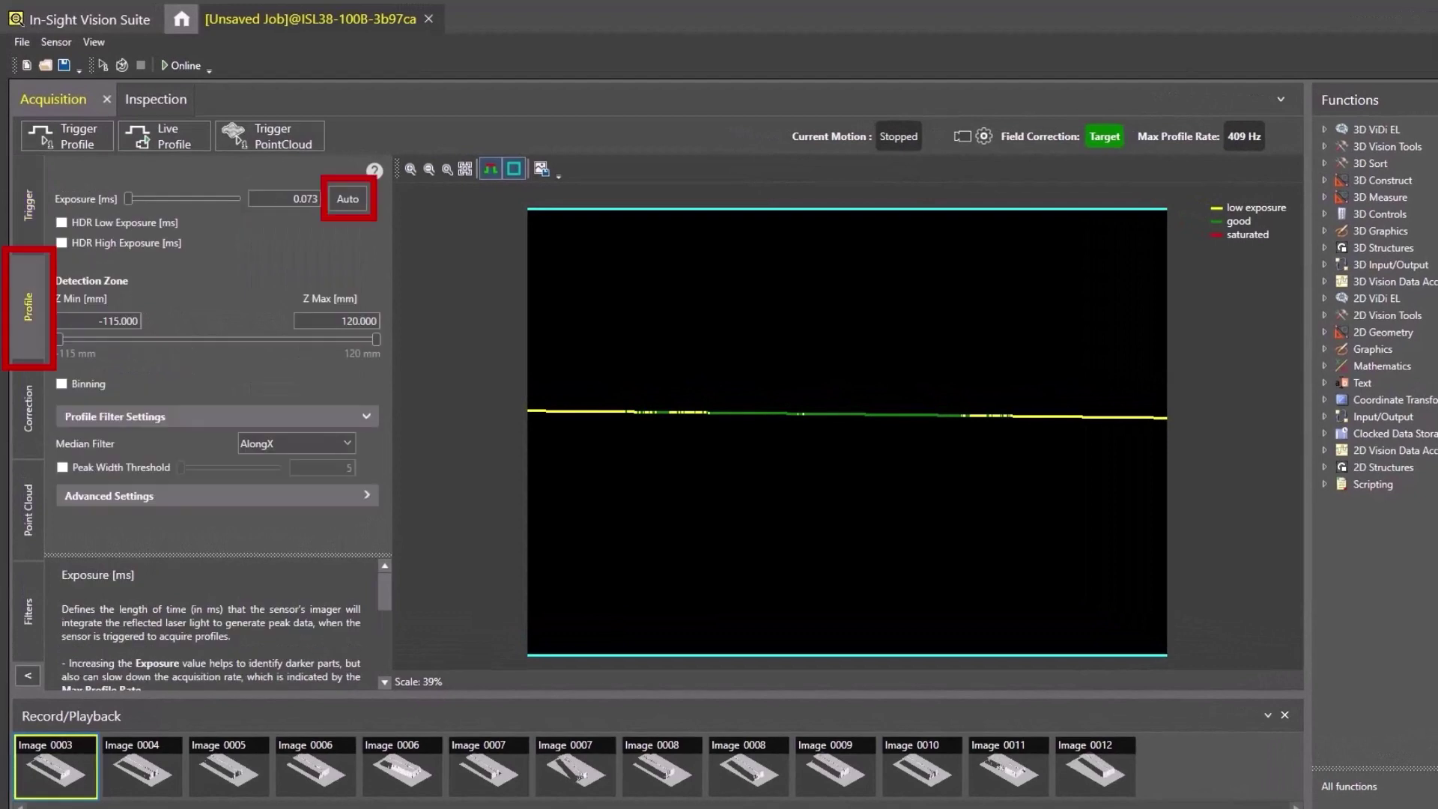
pyautogui.click(348, 199)
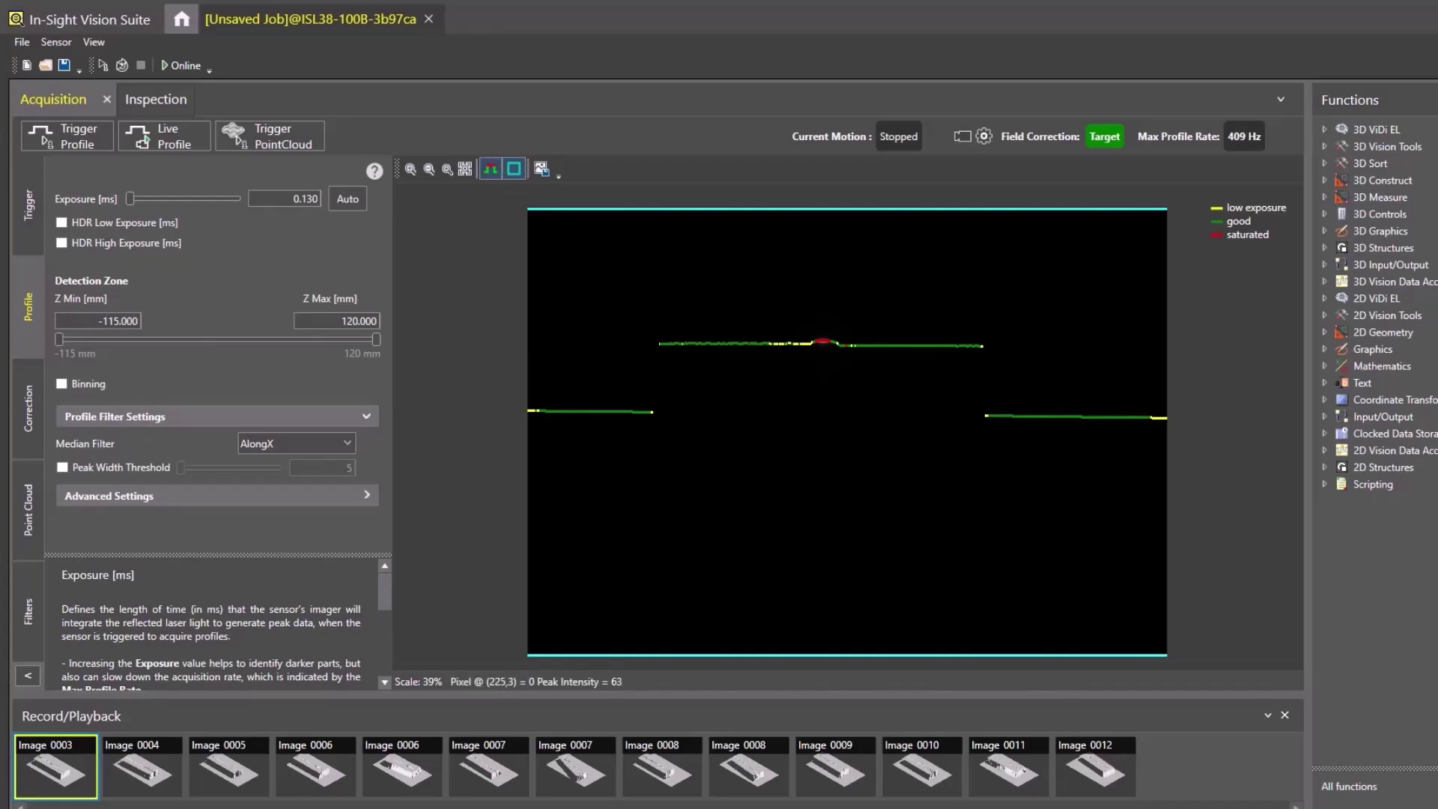
pyautogui.moveTo(601, 209); pyautogui.dragTo(610, 330)
pyautogui.moveTo(807, 656); pyautogui.dragTo(813, 455)
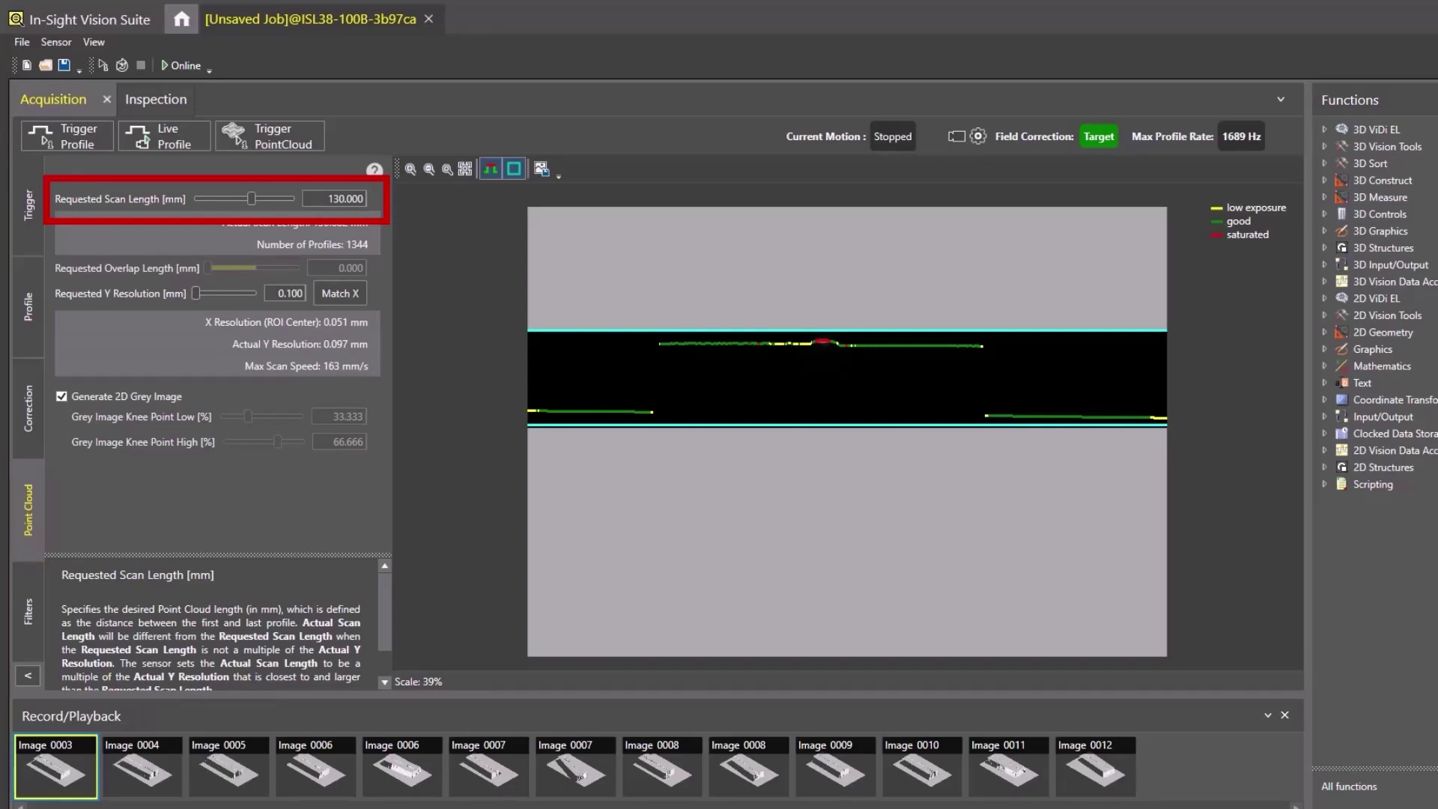
# Set the requested scan length to 150 mm and acquire a point cloud of the part.
pyautogui.doubleClick(345, 199)
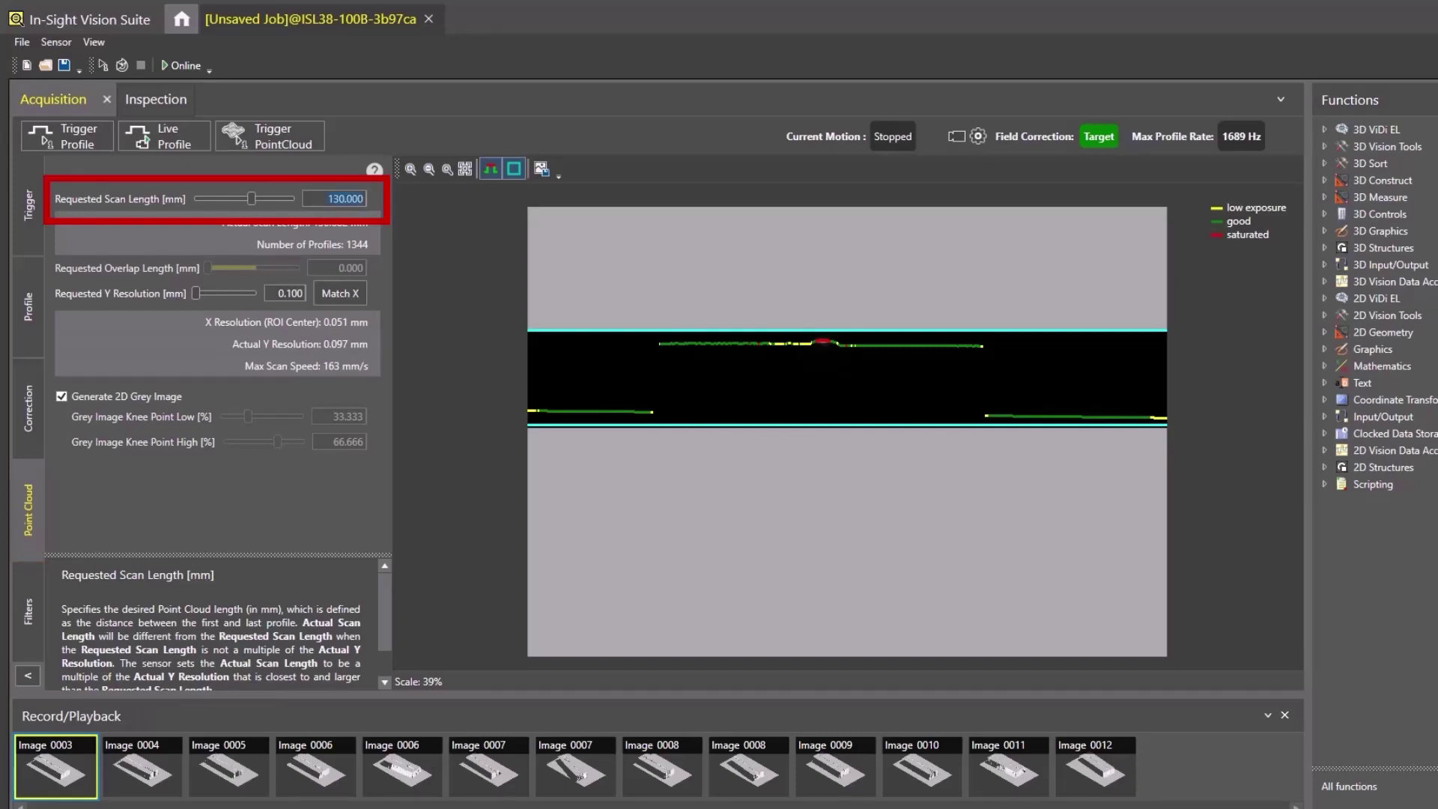
pyautogui.write('150')
pyautogui.press('Tab')
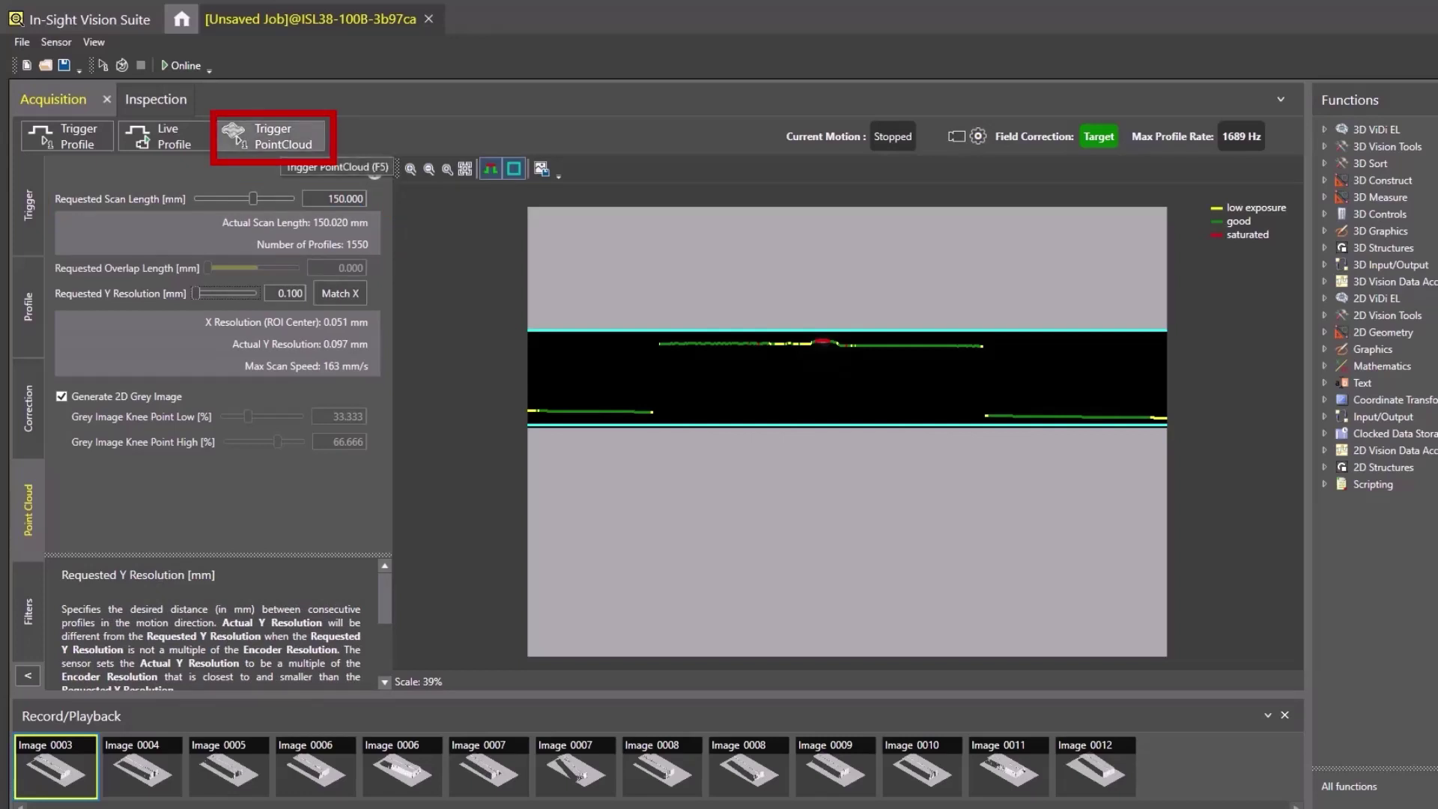
pyautogui.click(238, 139)
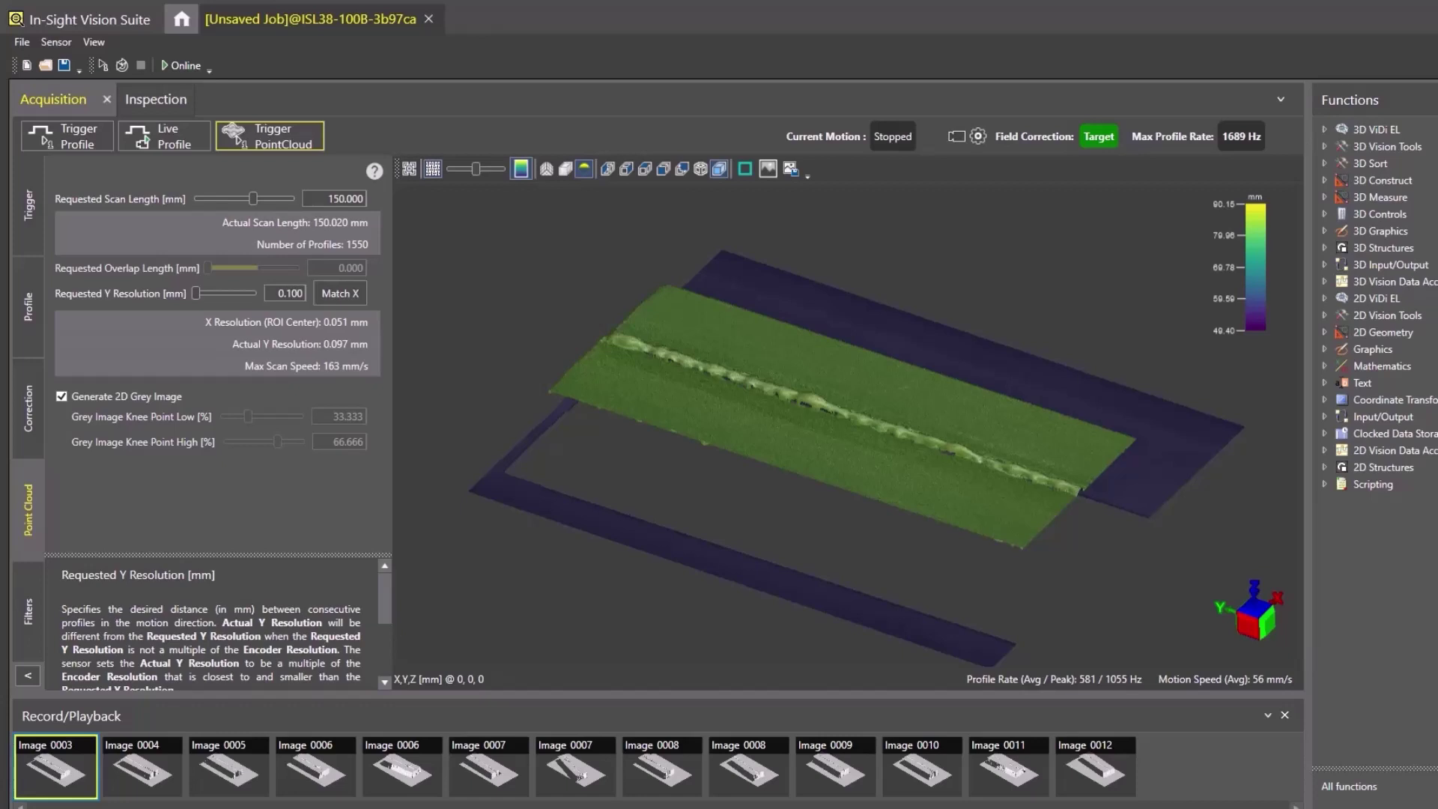
# Rotate the point cloud and view it from two opposite sides, from the top and in the angled 3D view.
pyautogui.moveTo(812, 393); pyautogui.dragTo(817, 356)
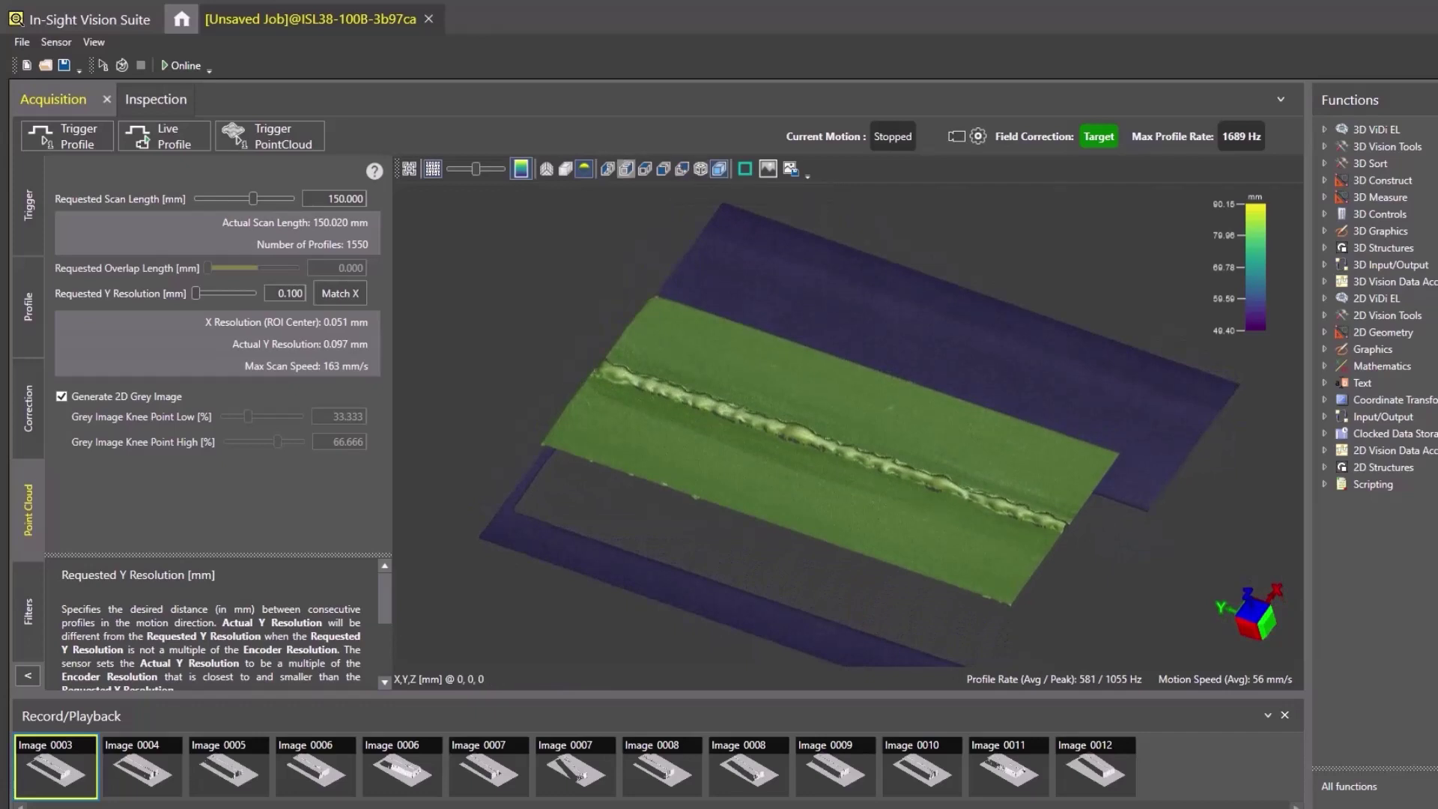
pyautogui.click(608, 169)
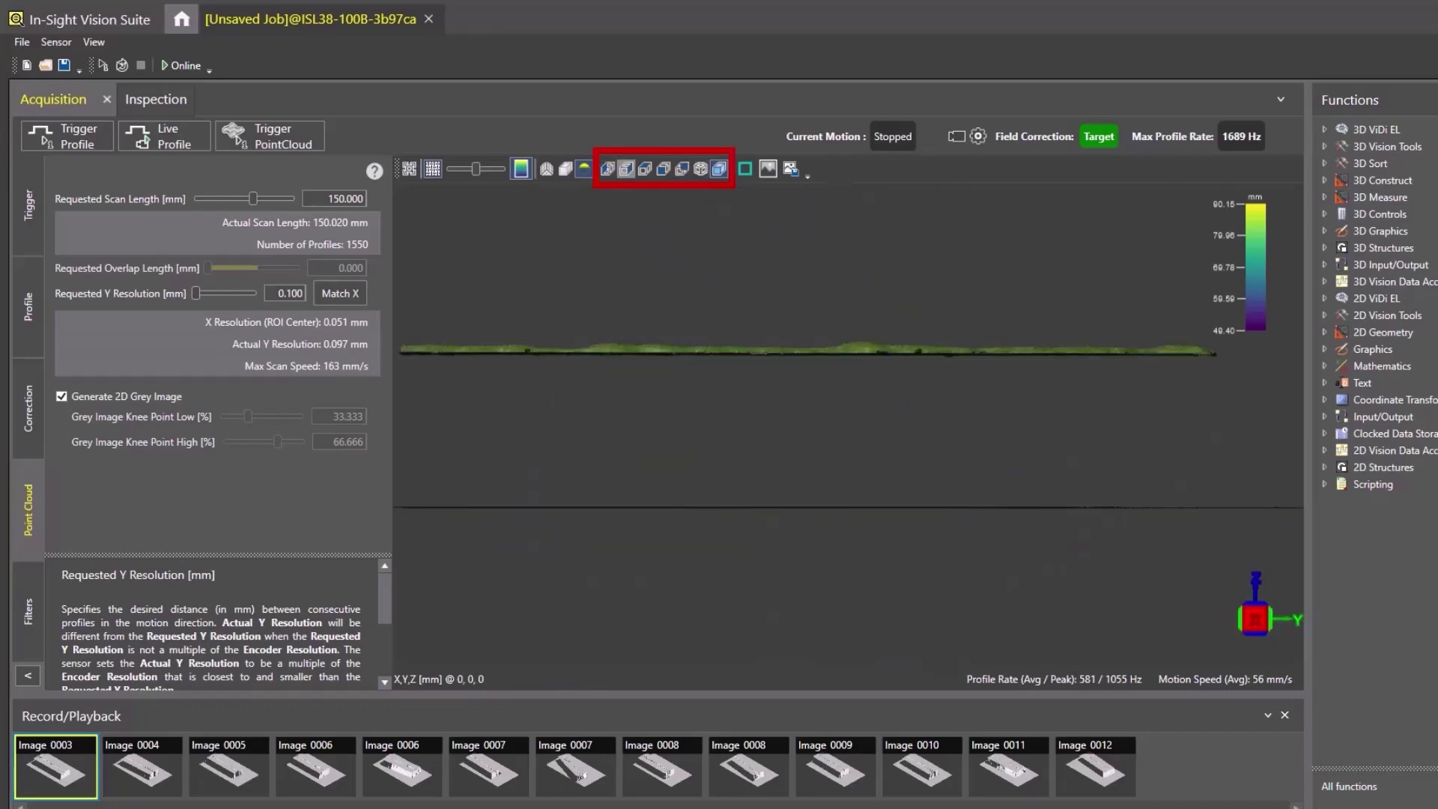
pyautogui.click(626, 169)
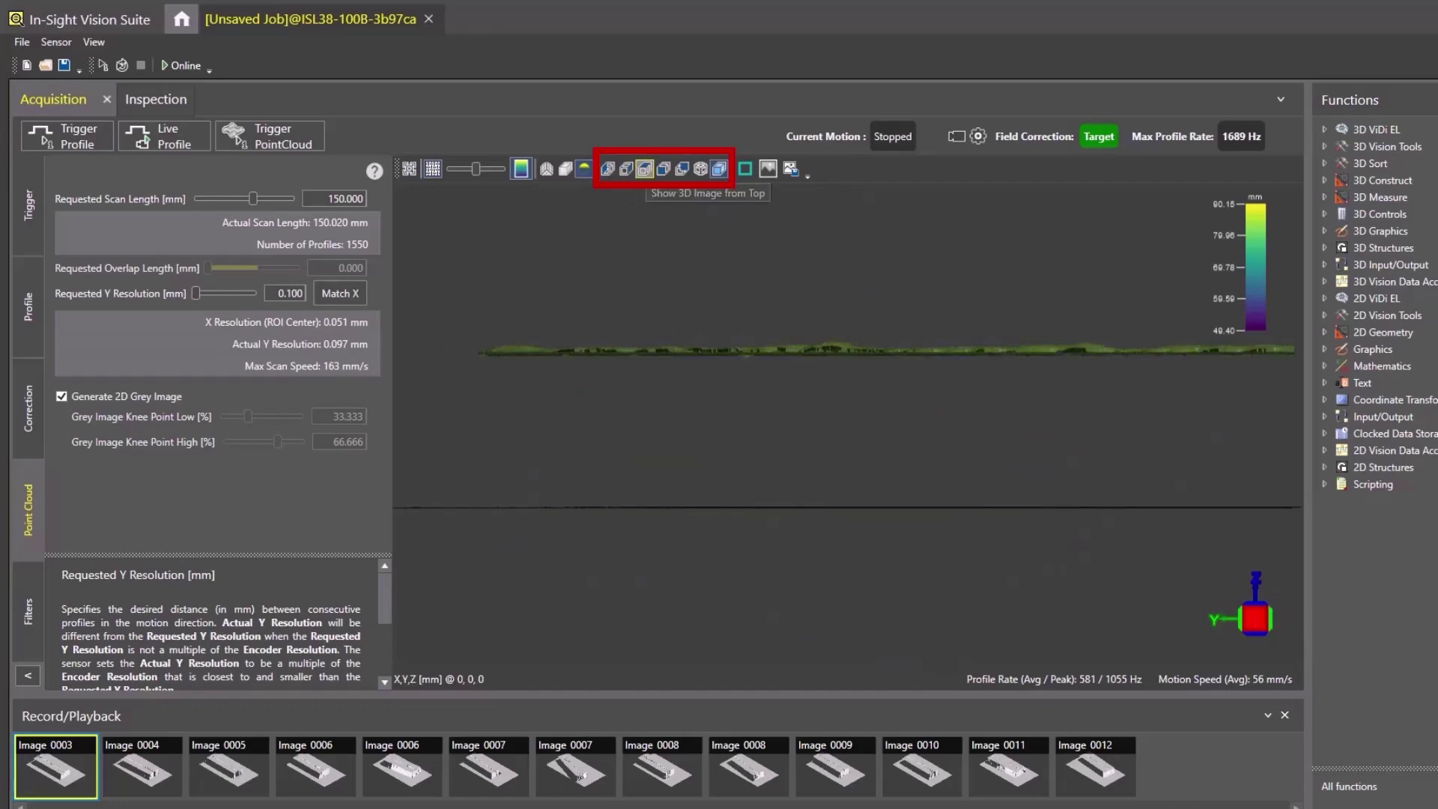
pyautogui.click(645, 169)
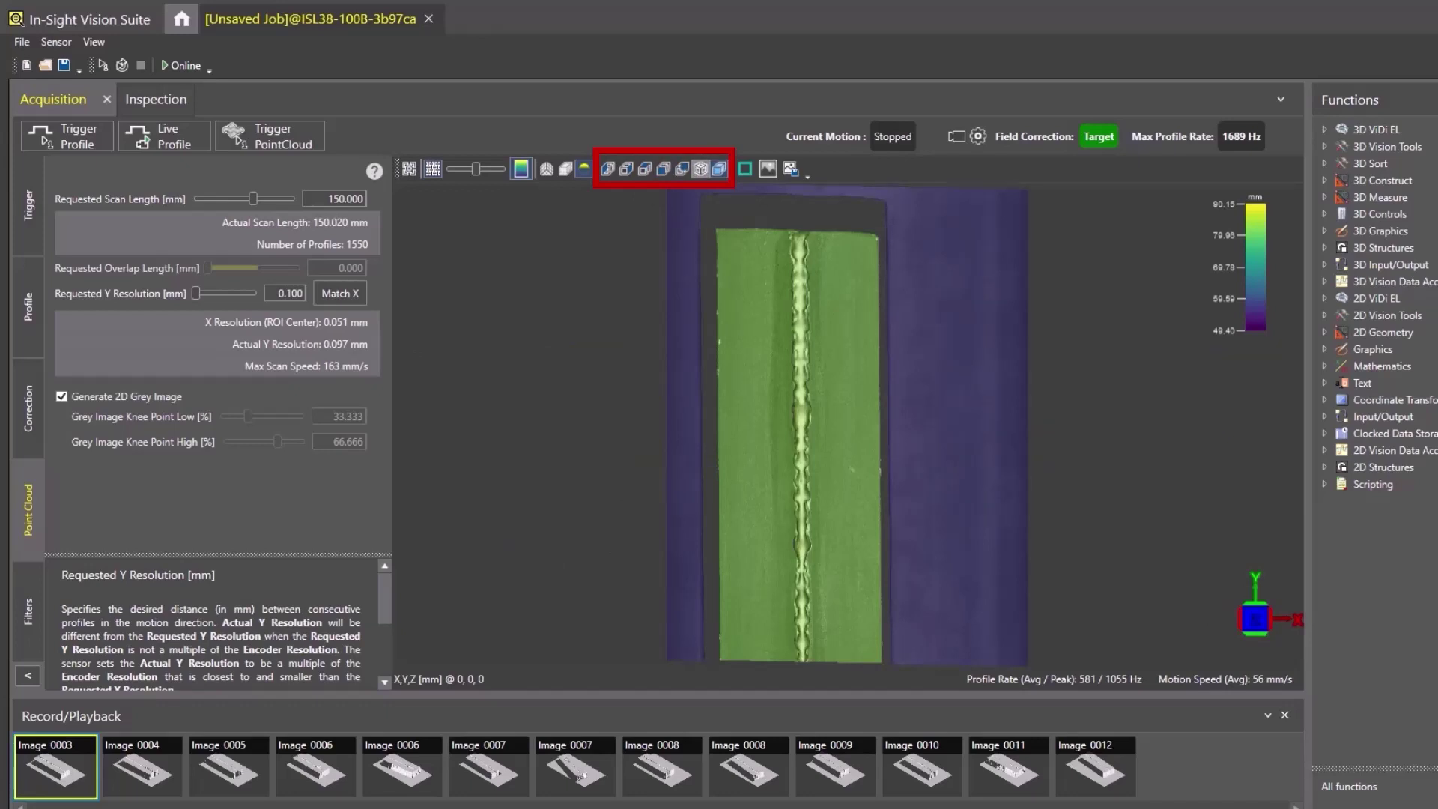
pyautogui.click(701, 169)
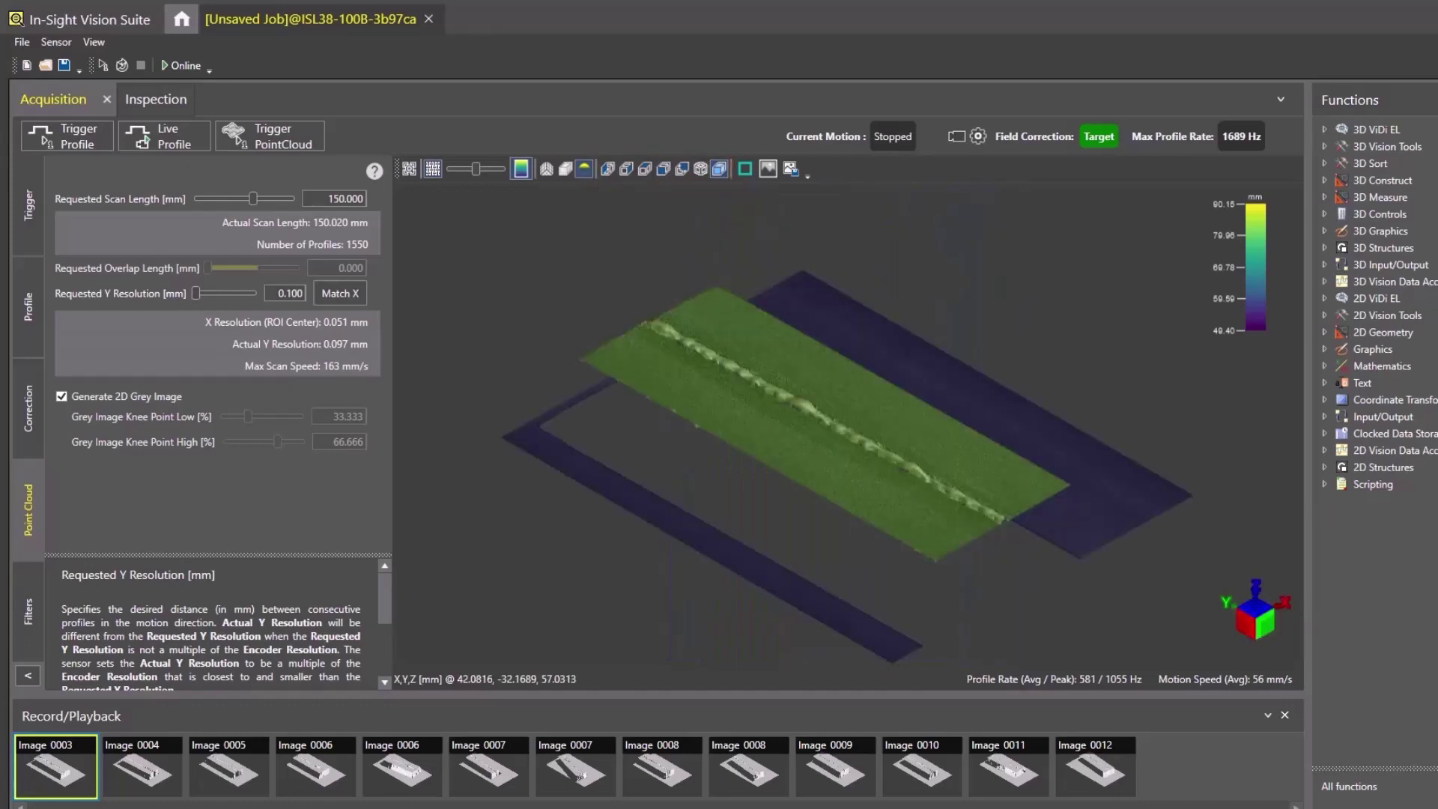
# Examine the weld bead's surface up close, then fit the whole 3D image in the view.
pyautogui.moveTo(832, 389); pyautogui.dragTo(823, 349)
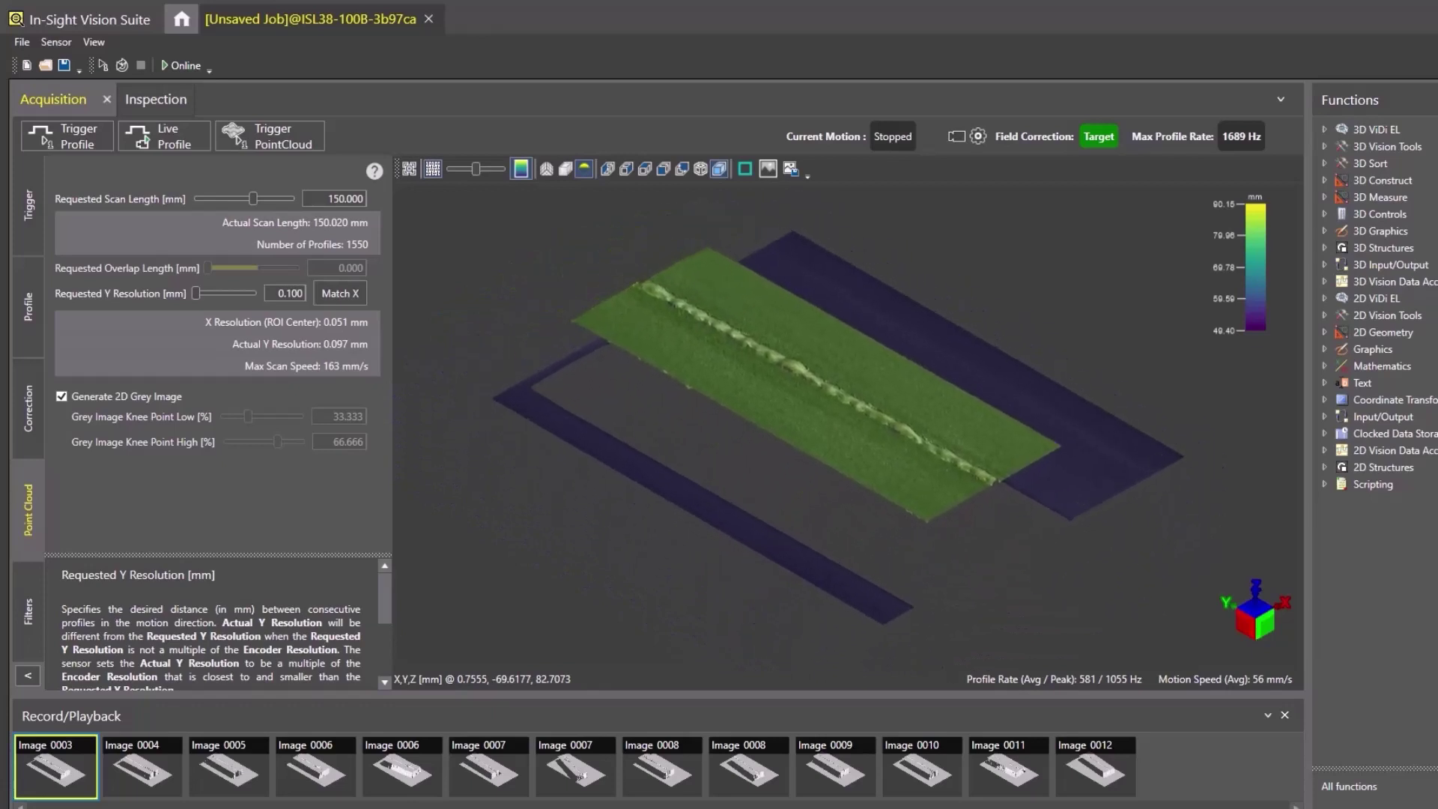
pyautogui.scroll(5, 886, 406)
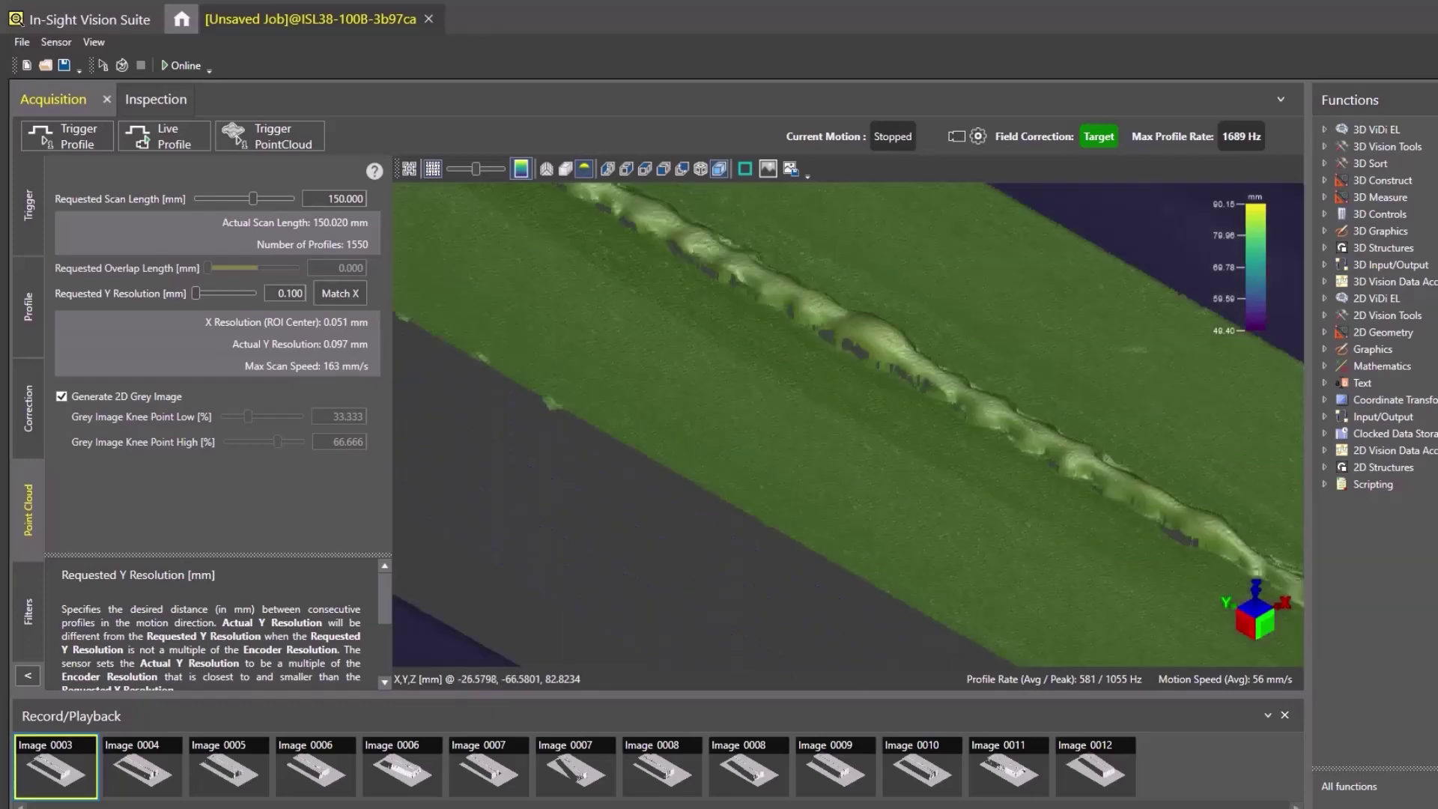
pyautogui.scroll(-8, 887, 405)
pyautogui.scroll(10, 873, 403)
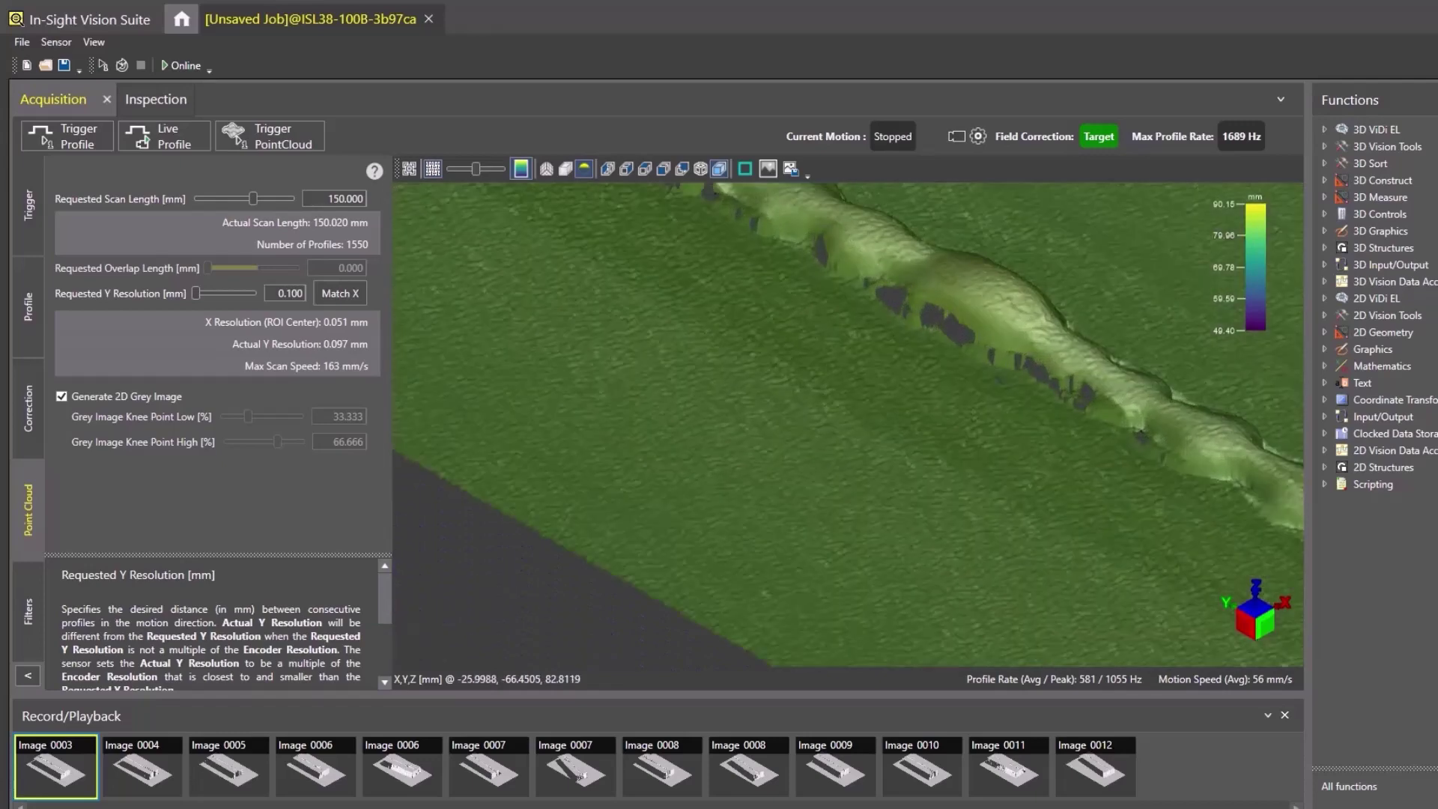
pyautogui.scroll(3, 886, 405)
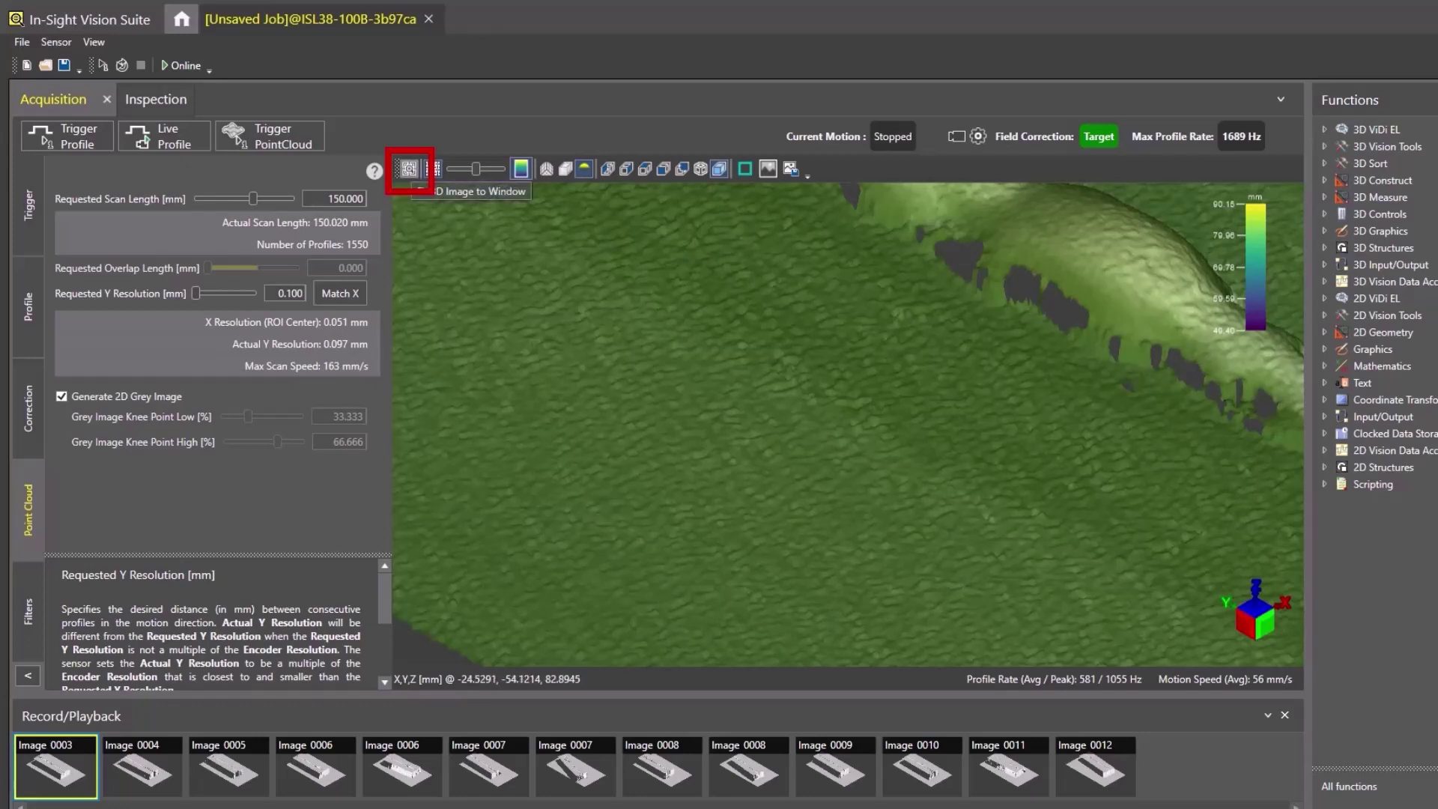
pyautogui.click(409, 168)
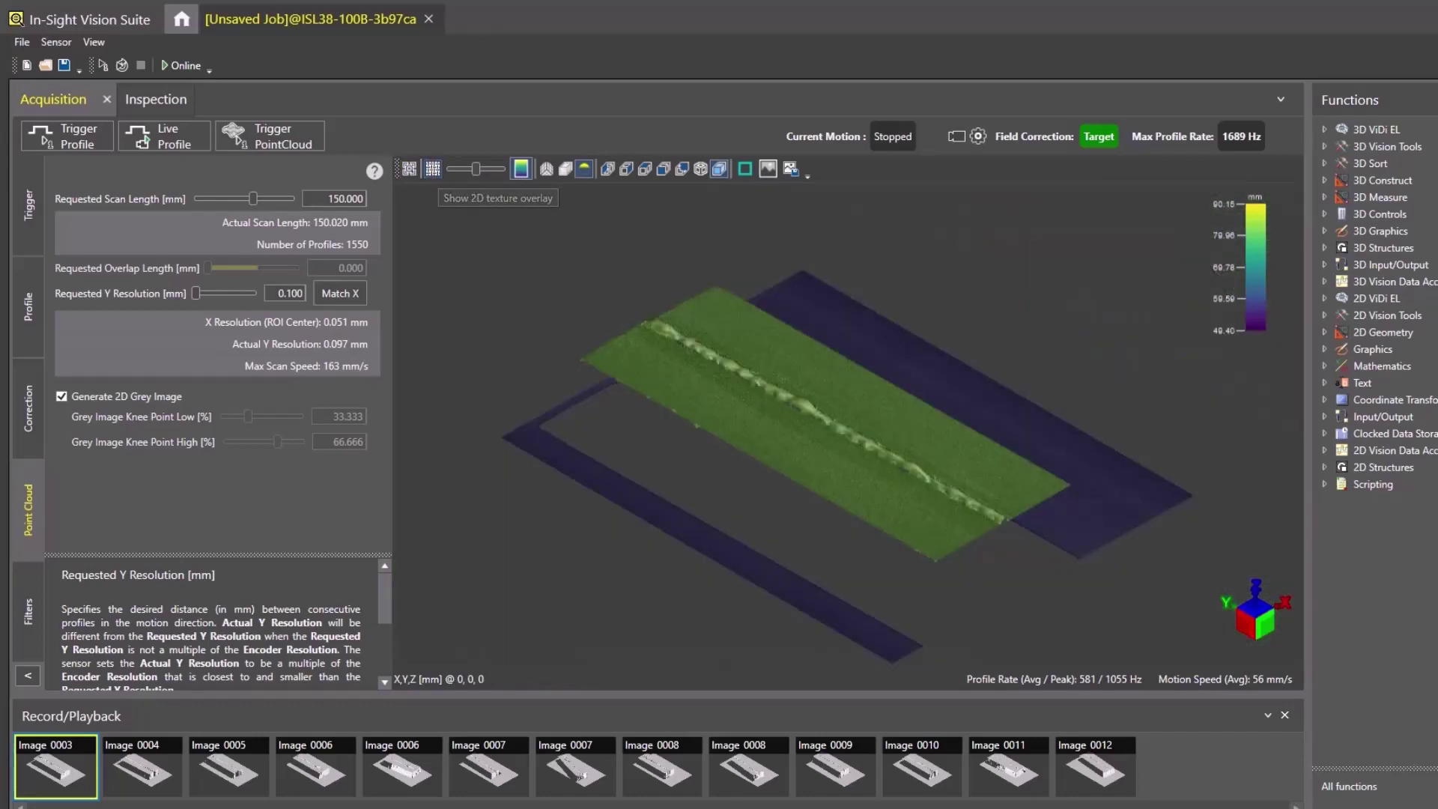
# Toggle the 2D texture overlay off and on again, then slightly reduce its overlay slider value.
pyautogui.click(433, 169)
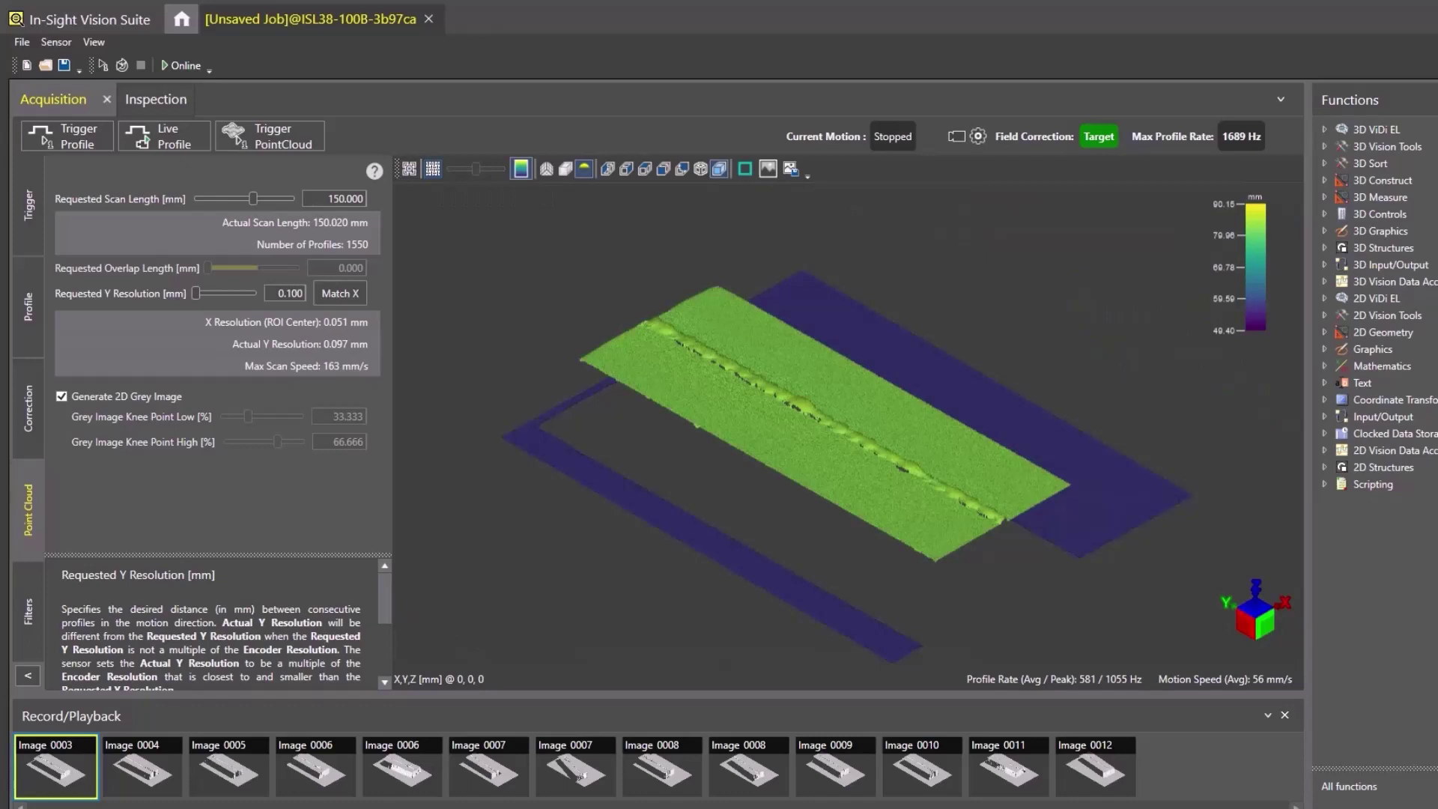
pyautogui.click(433, 169)
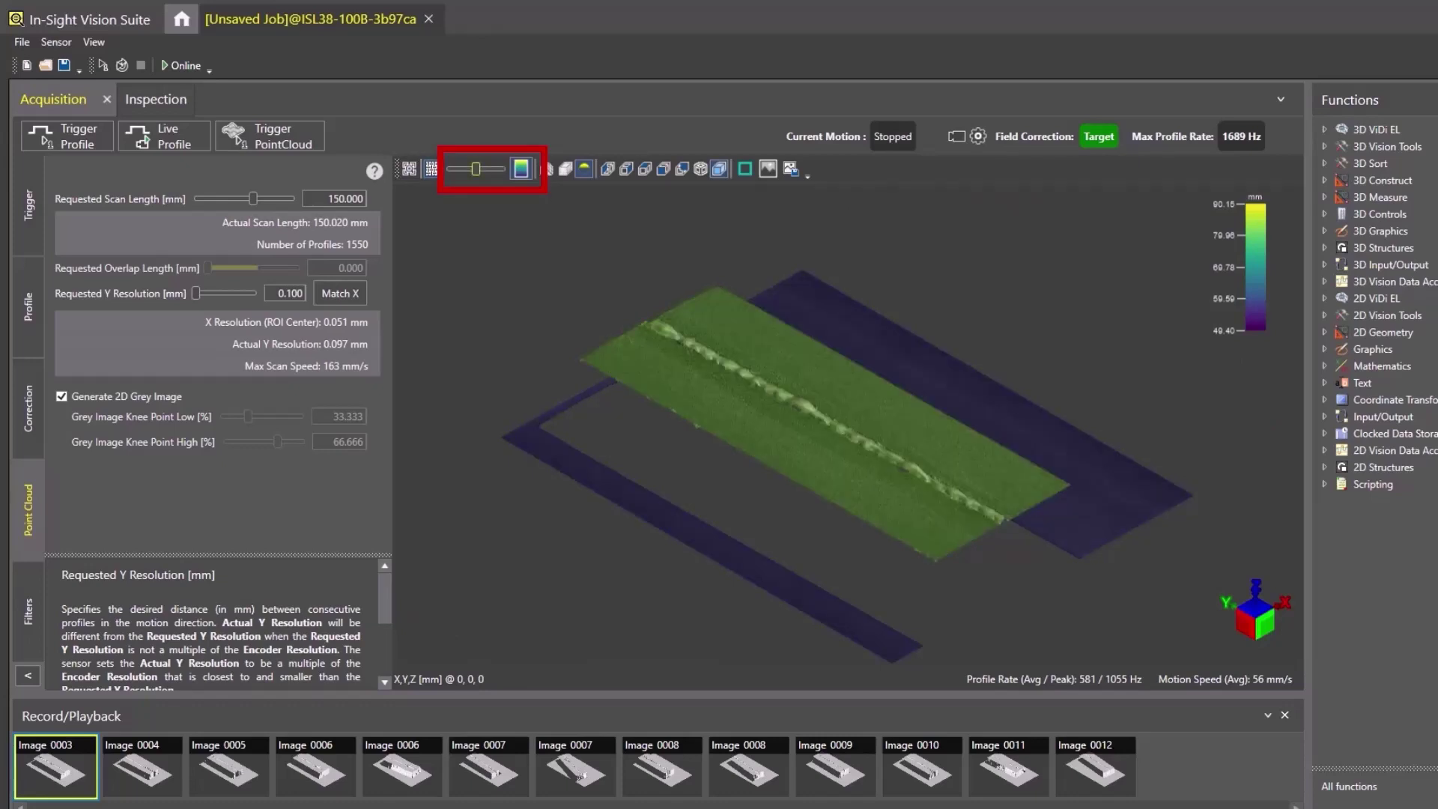
pyautogui.moveTo(476, 168)
pyautogui.mouseDown()
pyautogui.moveTo(460, 169)
pyautogui.moveTo(500, 169)
pyautogui.moveTo(472, 168)
pyautogui.mouseUp()
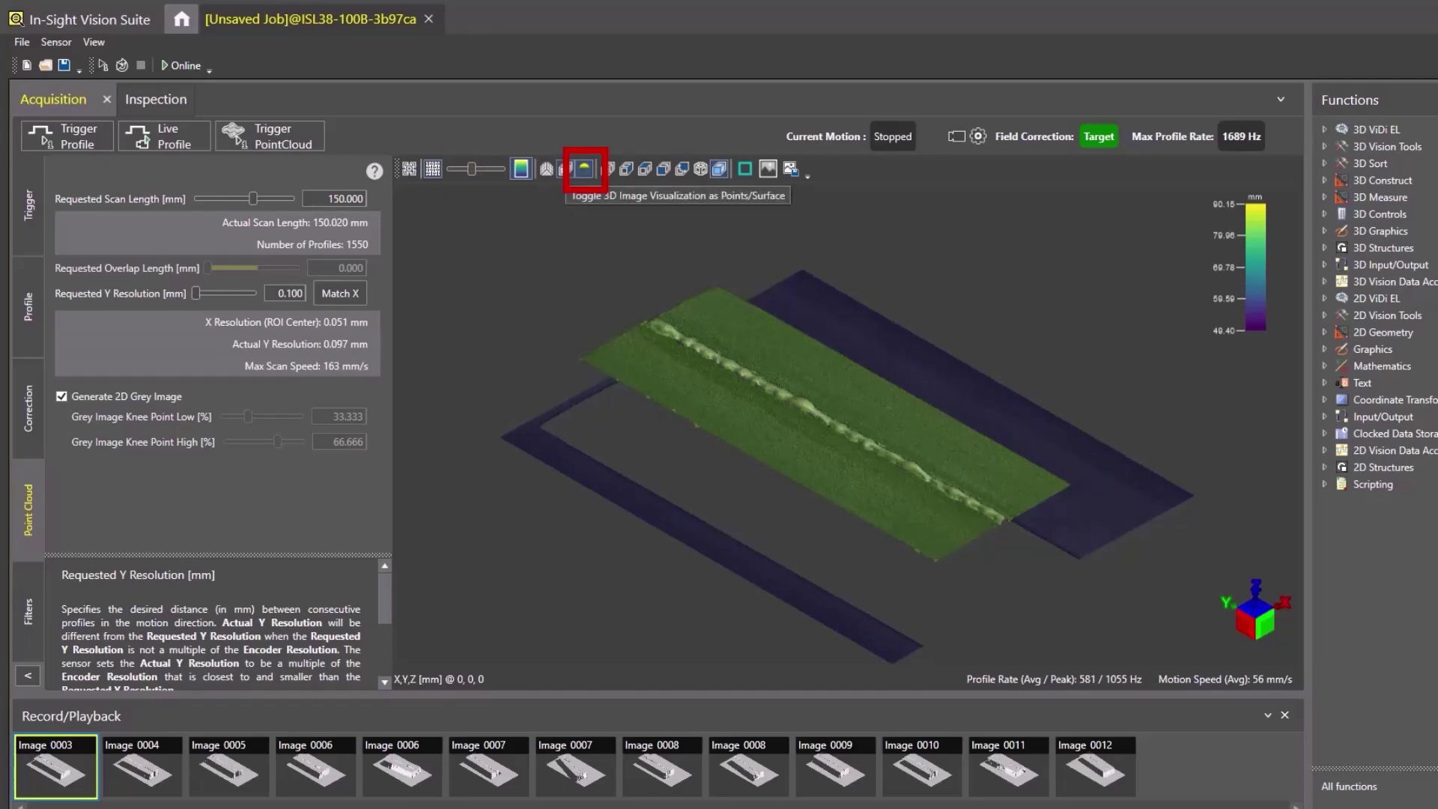
# Compare the weld bead up close as points and as a surface, then restore the fitted angled view in surface mode.
pyautogui.moveTo(817, 375); pyautogui.dragTo(805, 442)
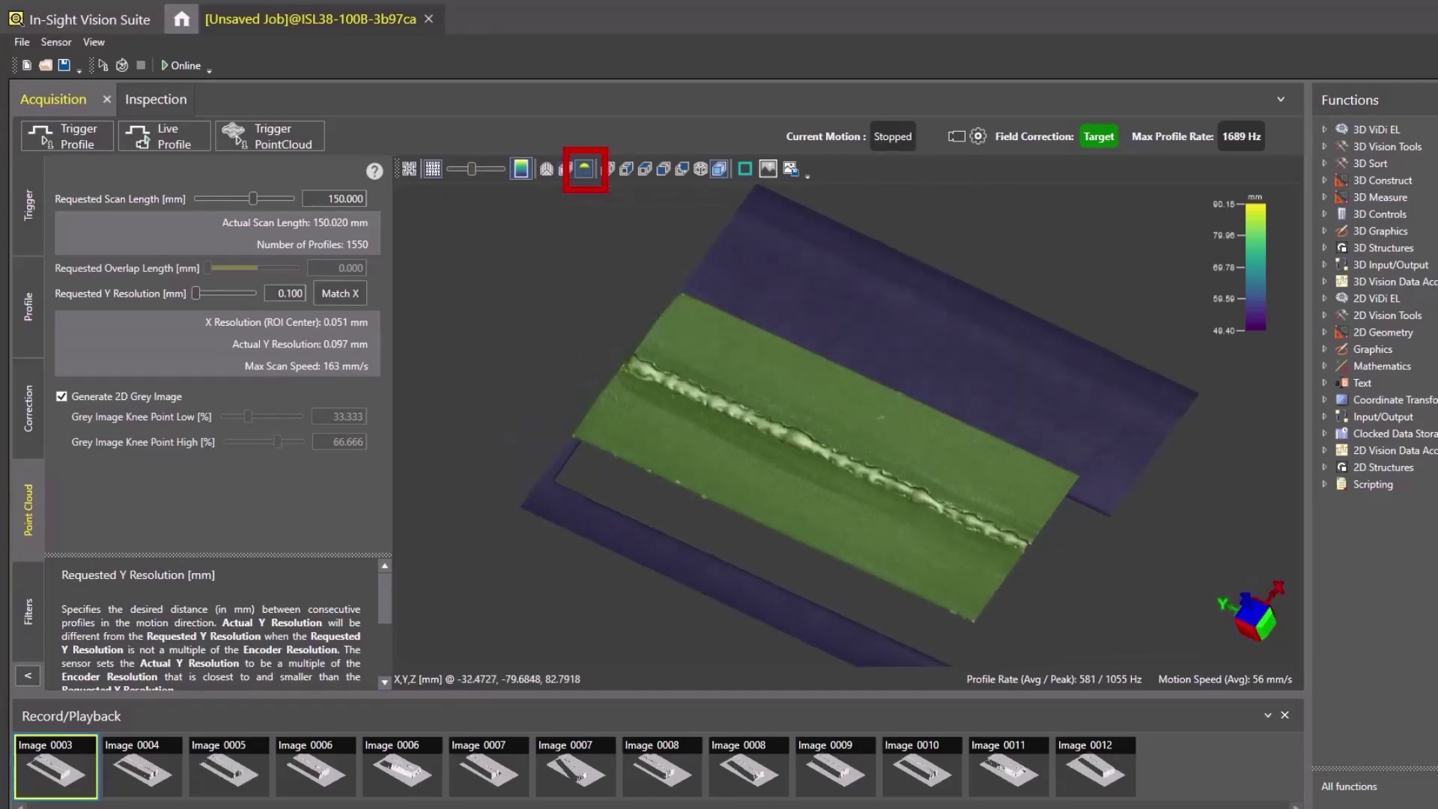
pyautogui.scroll(10, 805, 442)
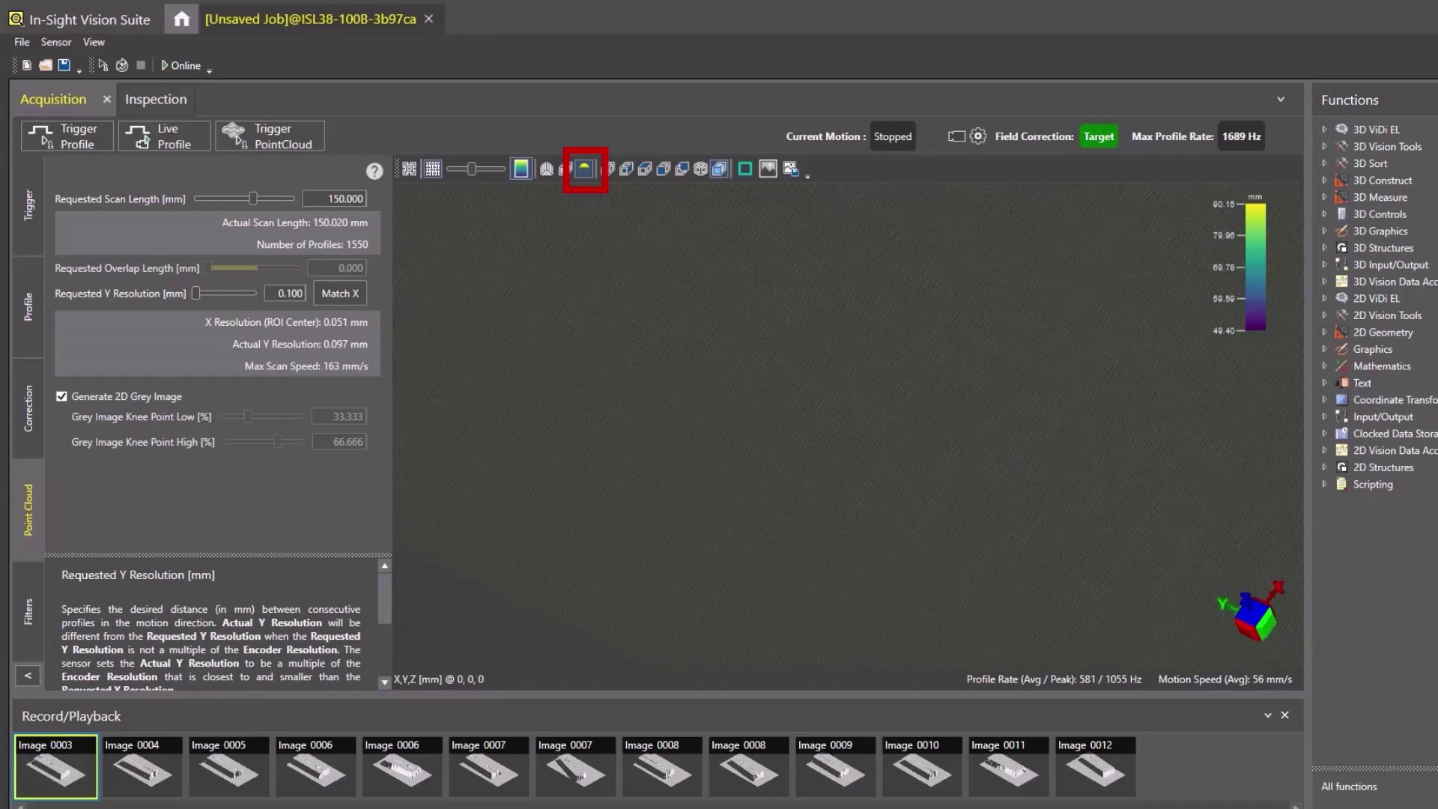
pyautogui.scroll(-3, 806, 442)
pyautogui.moveTo(805, 442); pyautogui.dragTo(809, 369)
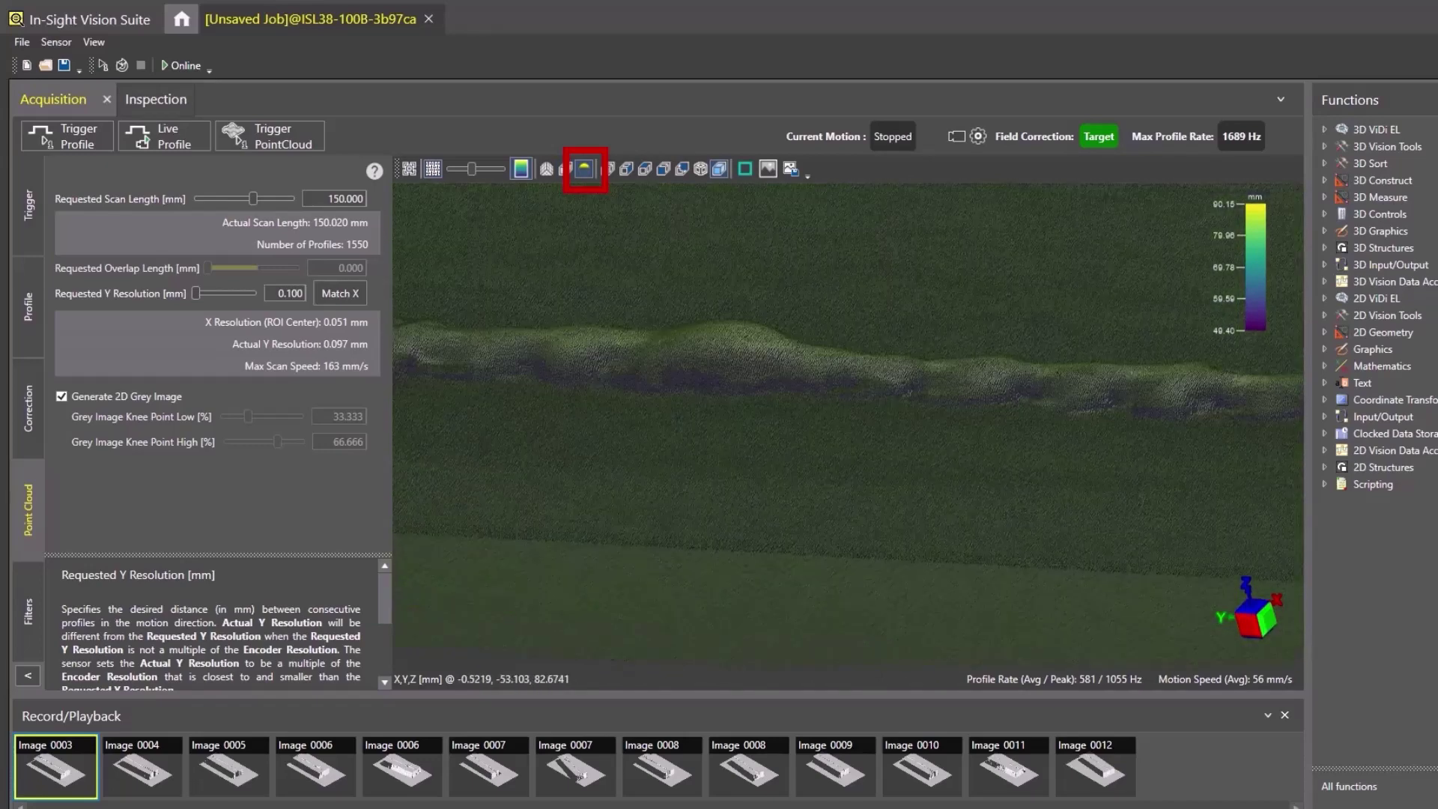
pyautogui.click(584, 168)
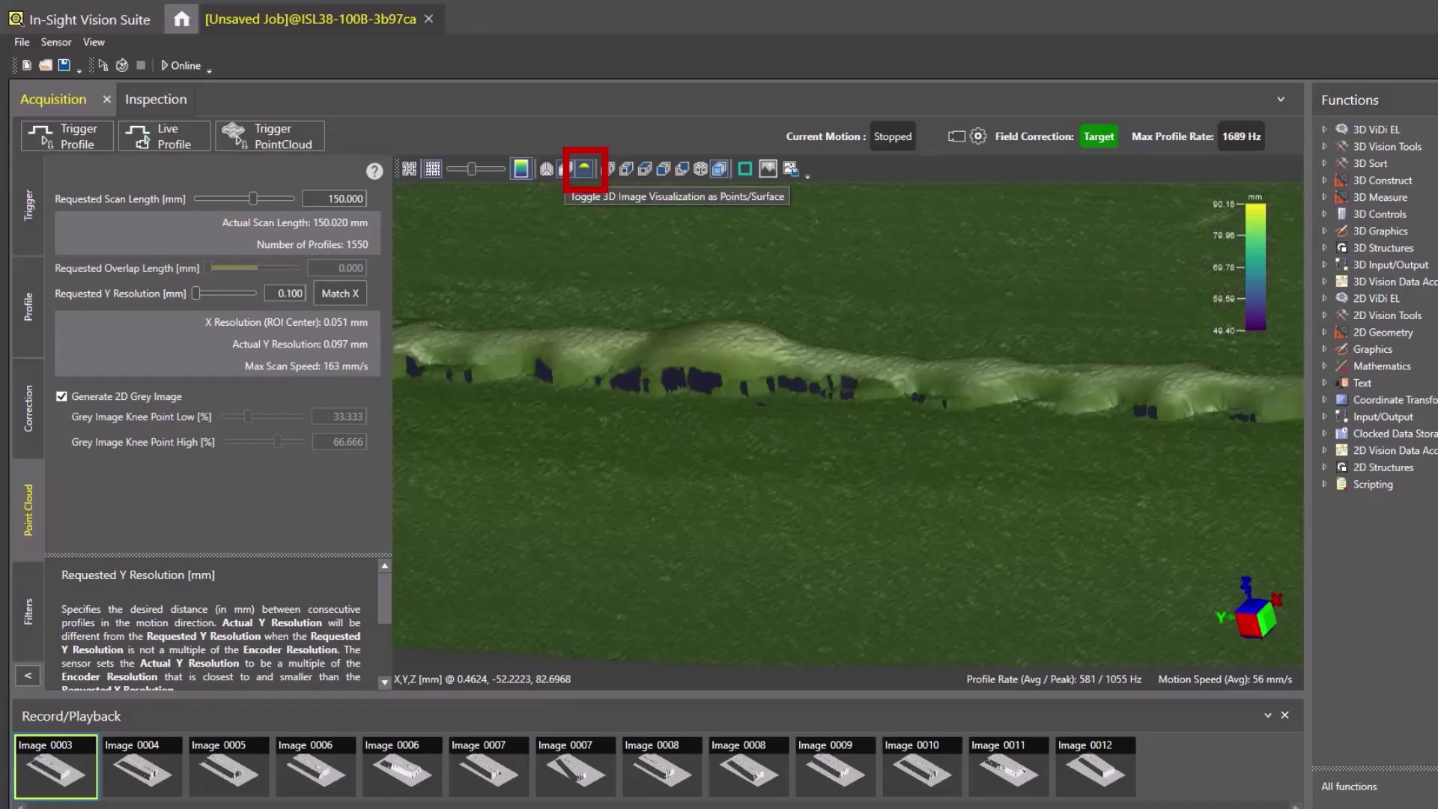
pyautogui.moveTo(832, 487)
pyautogui.mouseDown()
pyautogui.moveTo(840, 561)
pyautogui.moveTo(833, 491)
pyautogui.mouseUp()
pyautogui.click(410, 168)
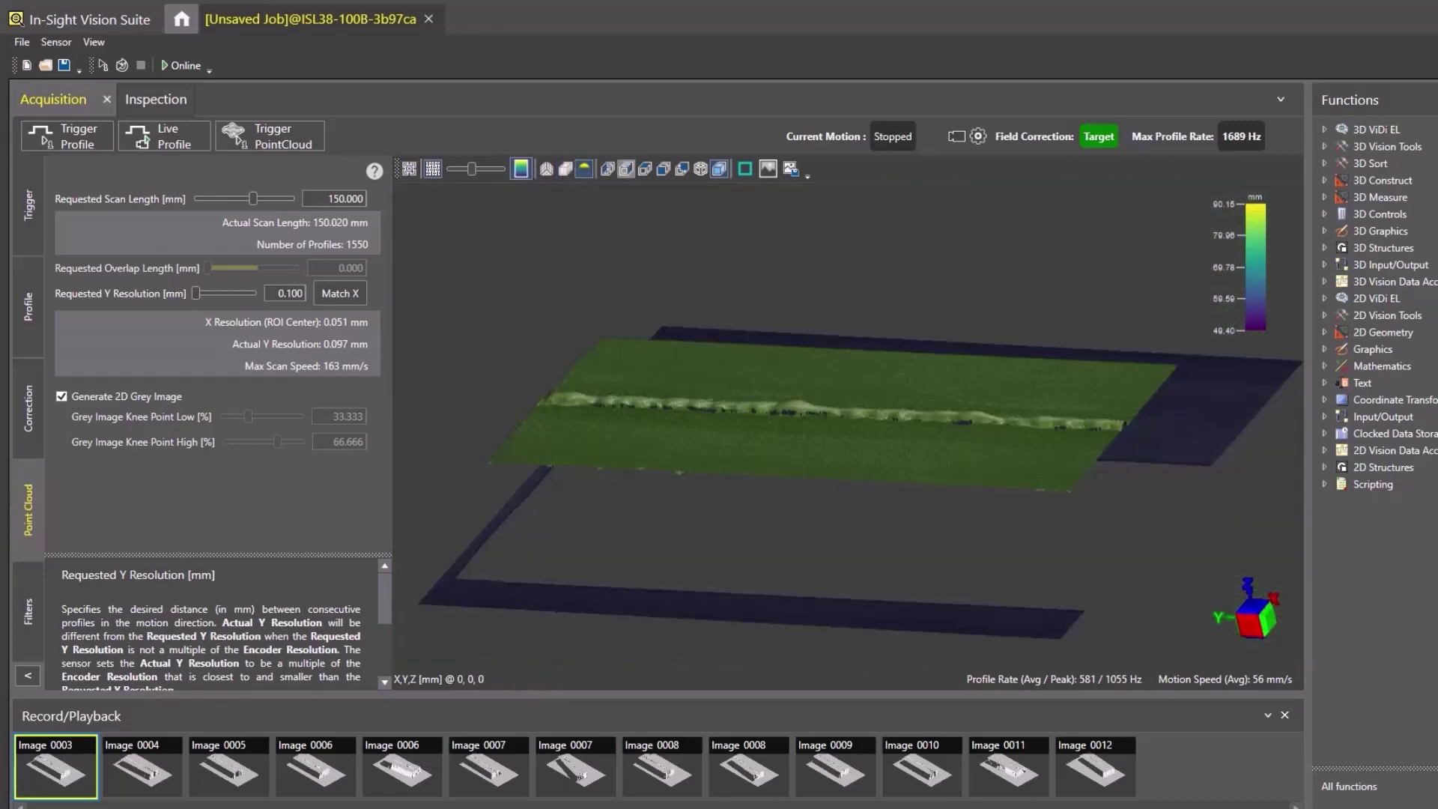
pyautogui.click(701, 169)
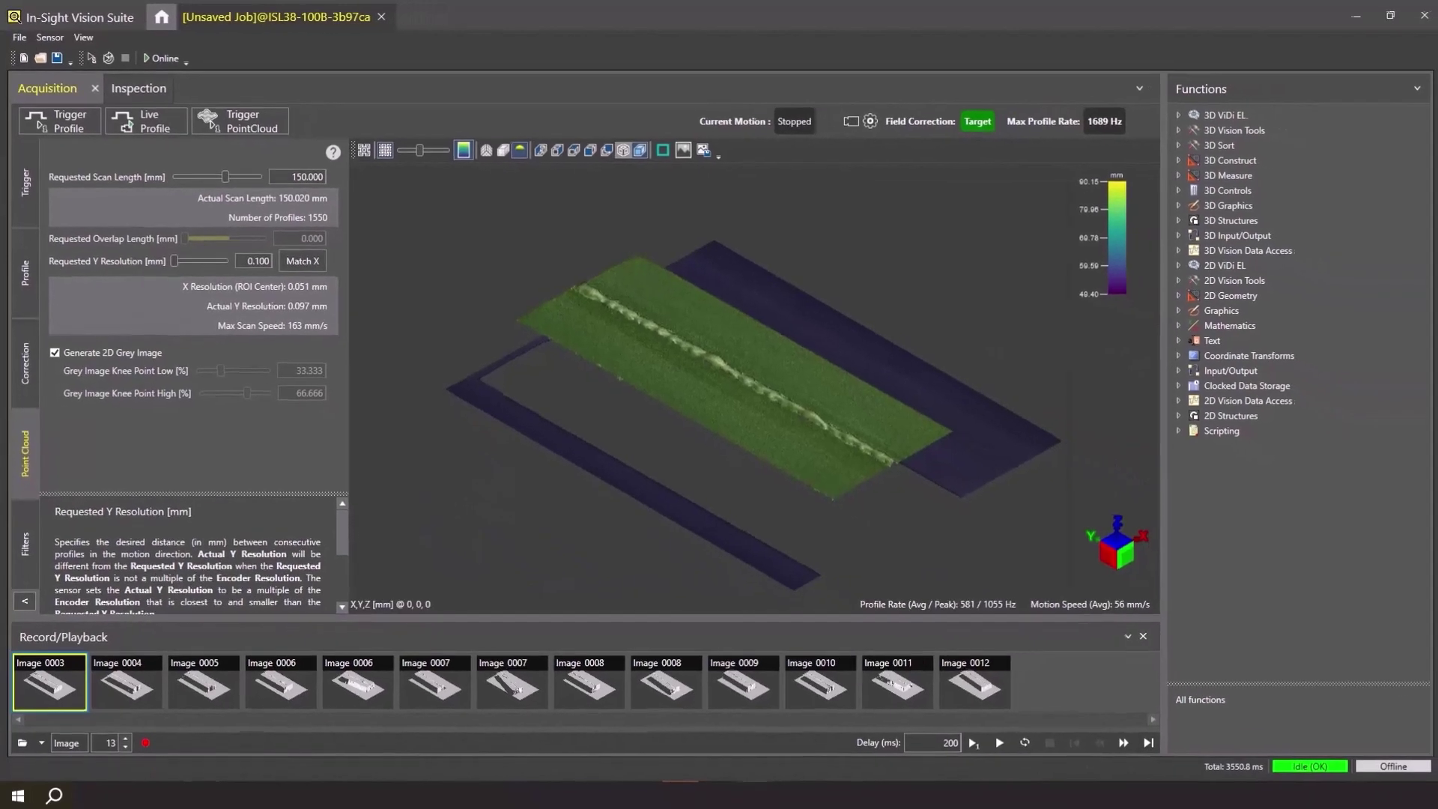
# Copy the AcquisitionFilmstrip folder's path from File Explorer and set it as the images path for record and playback.
pyautogui.hotkey('alt', 'Tab')
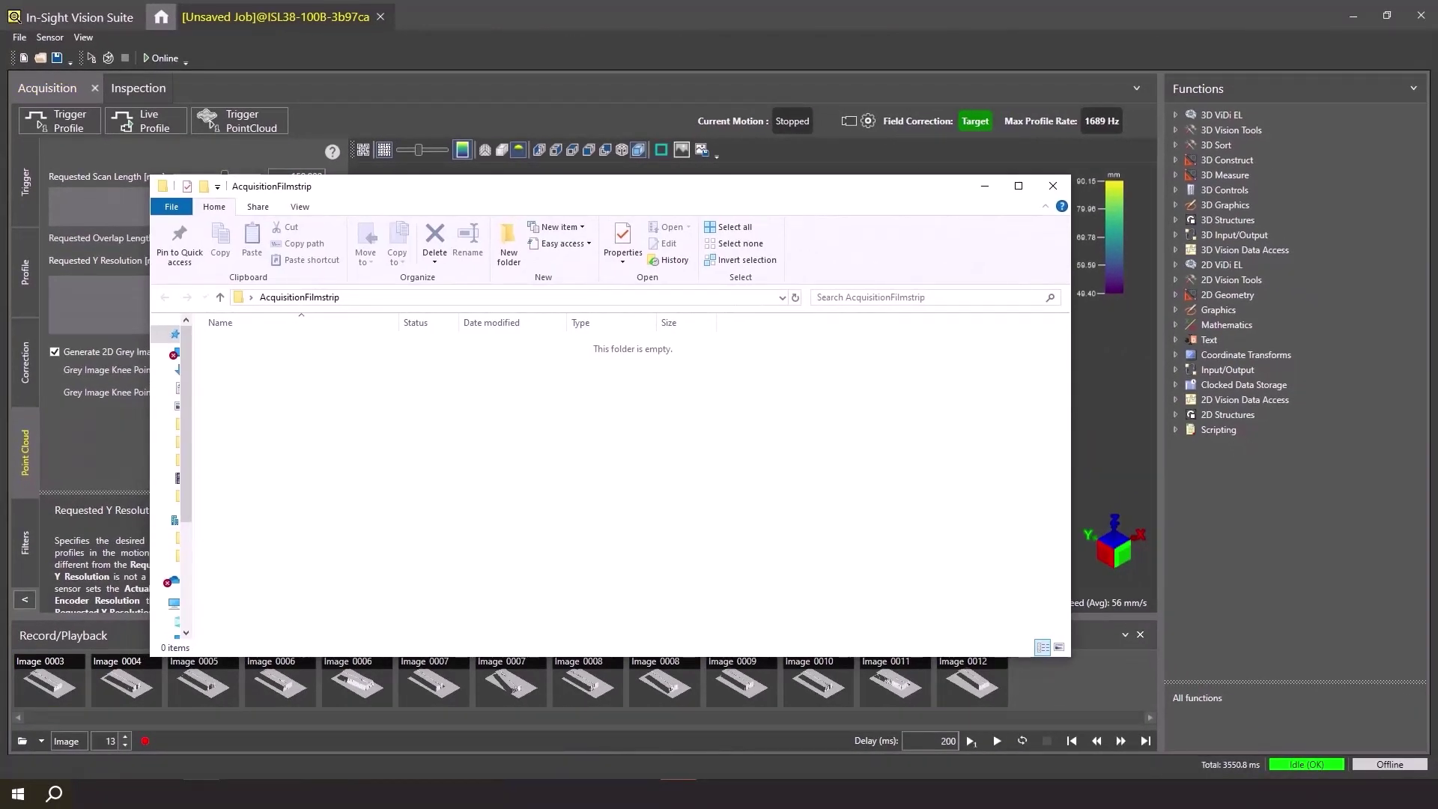
pyautogui.click(525, 297)
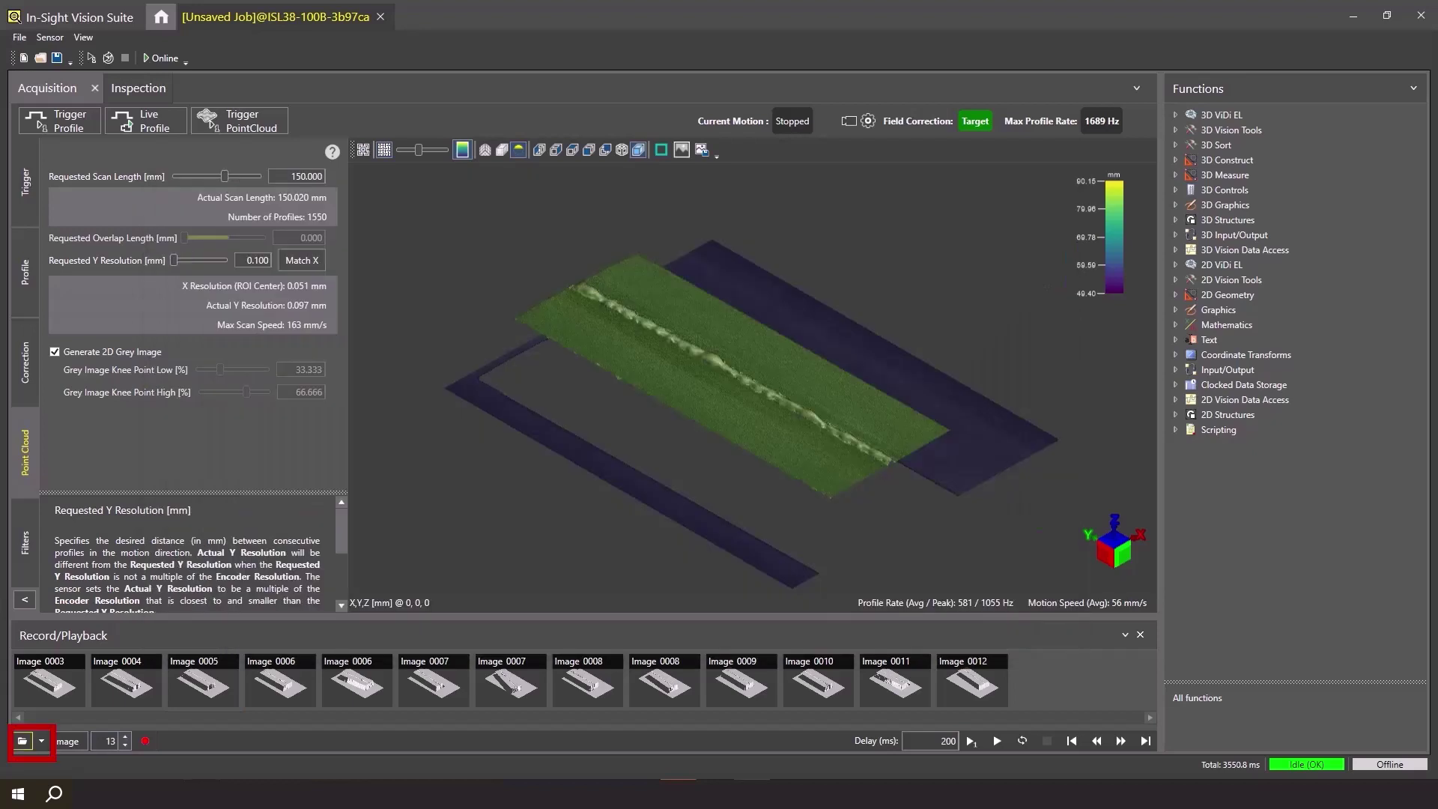
pyautogui.click(41, 741)
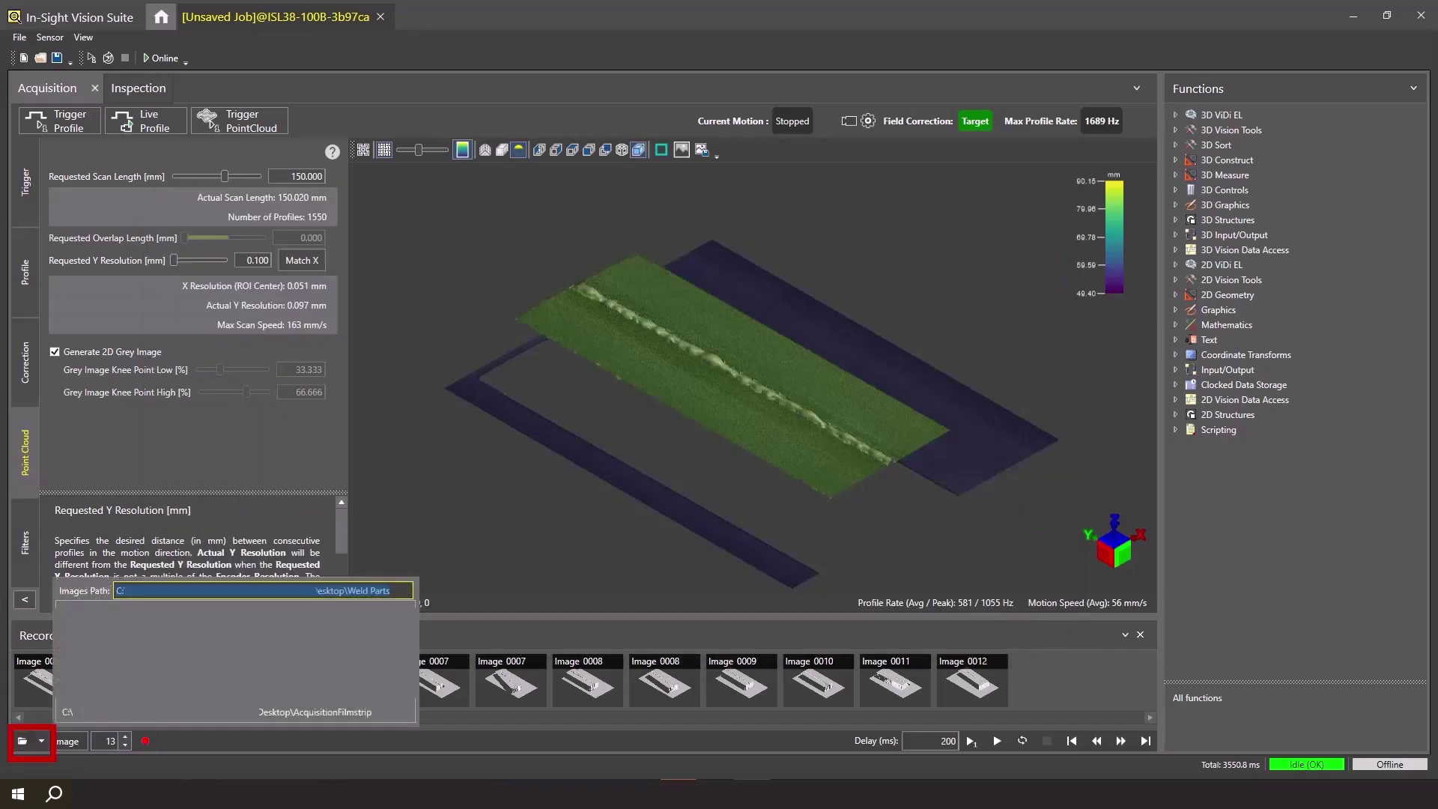
pyautogui.hotkey('ctrl', 'v')
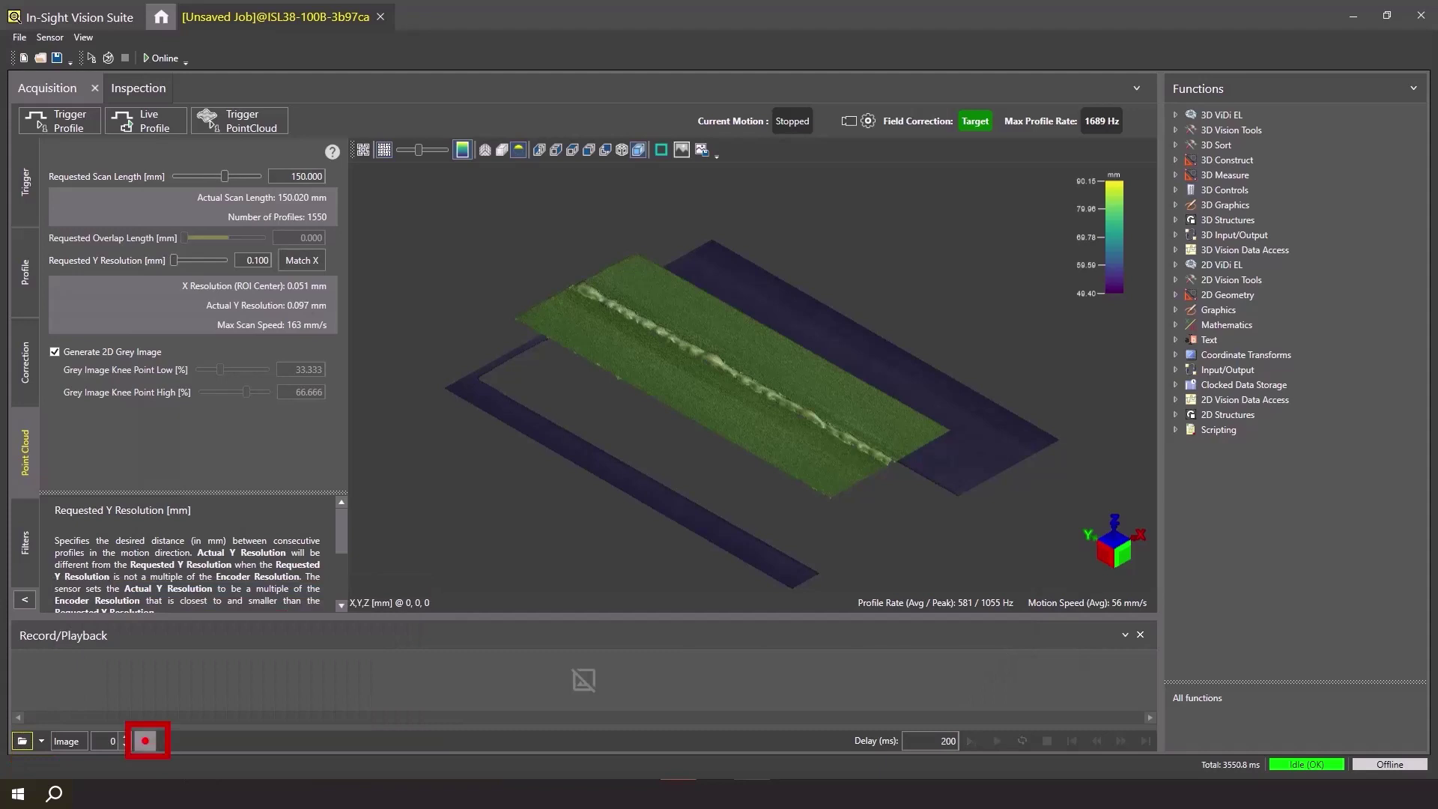
# Start image recording and trigger four acquisitions of the weld parts.
pyautogui.click(146, 741)
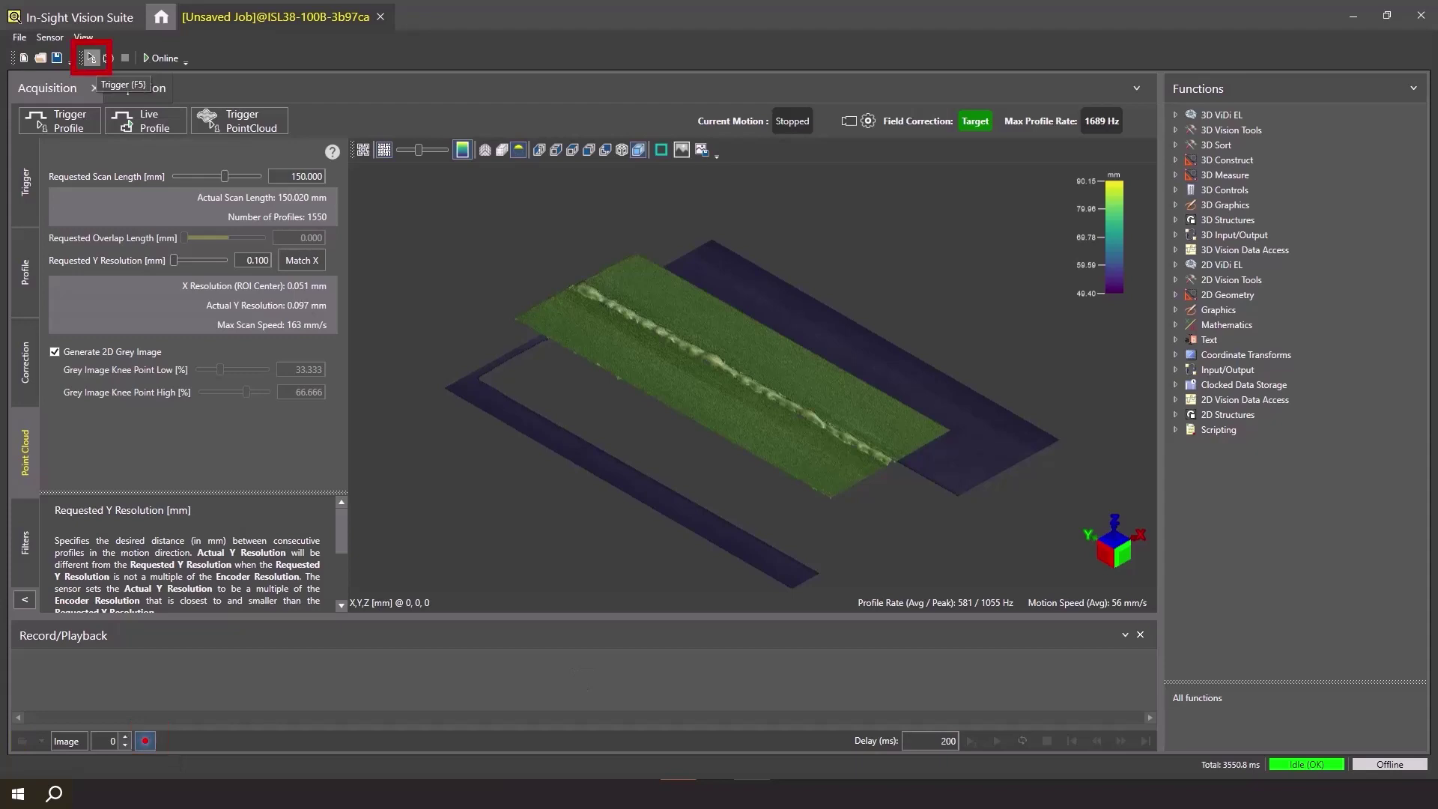
pyautogui.click(90, 58)
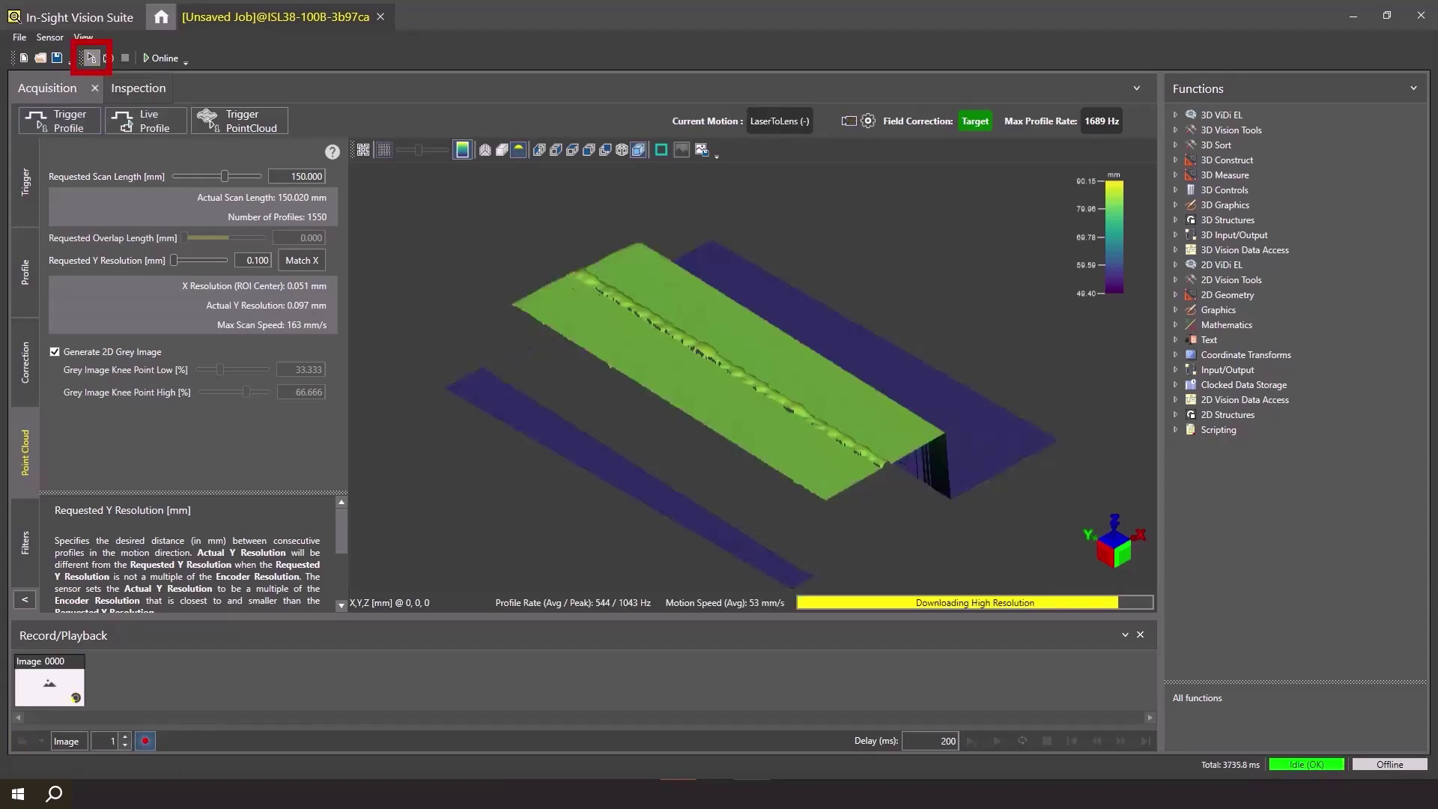
pyautogui.click(91, 58)
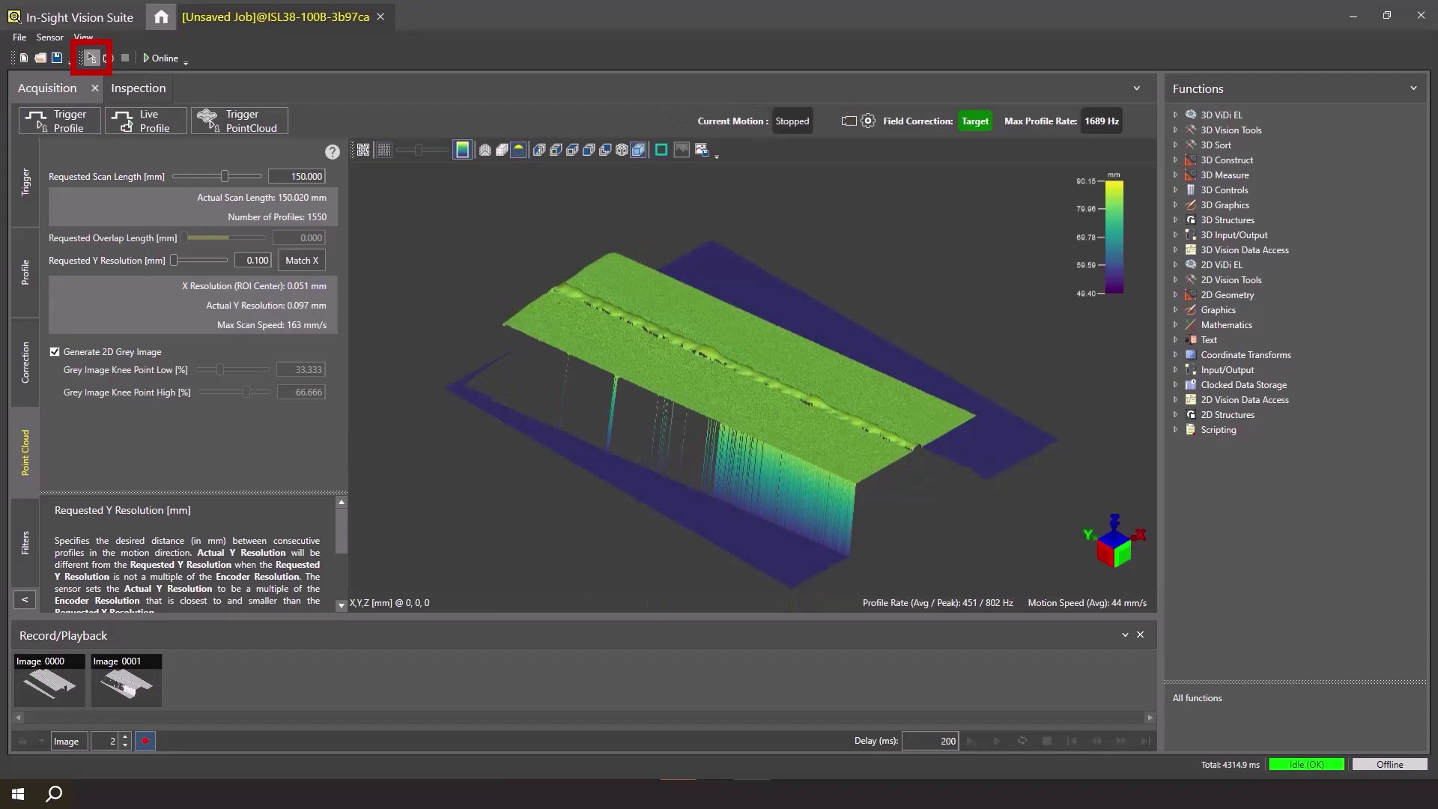
pyautogui.click(90, 58)
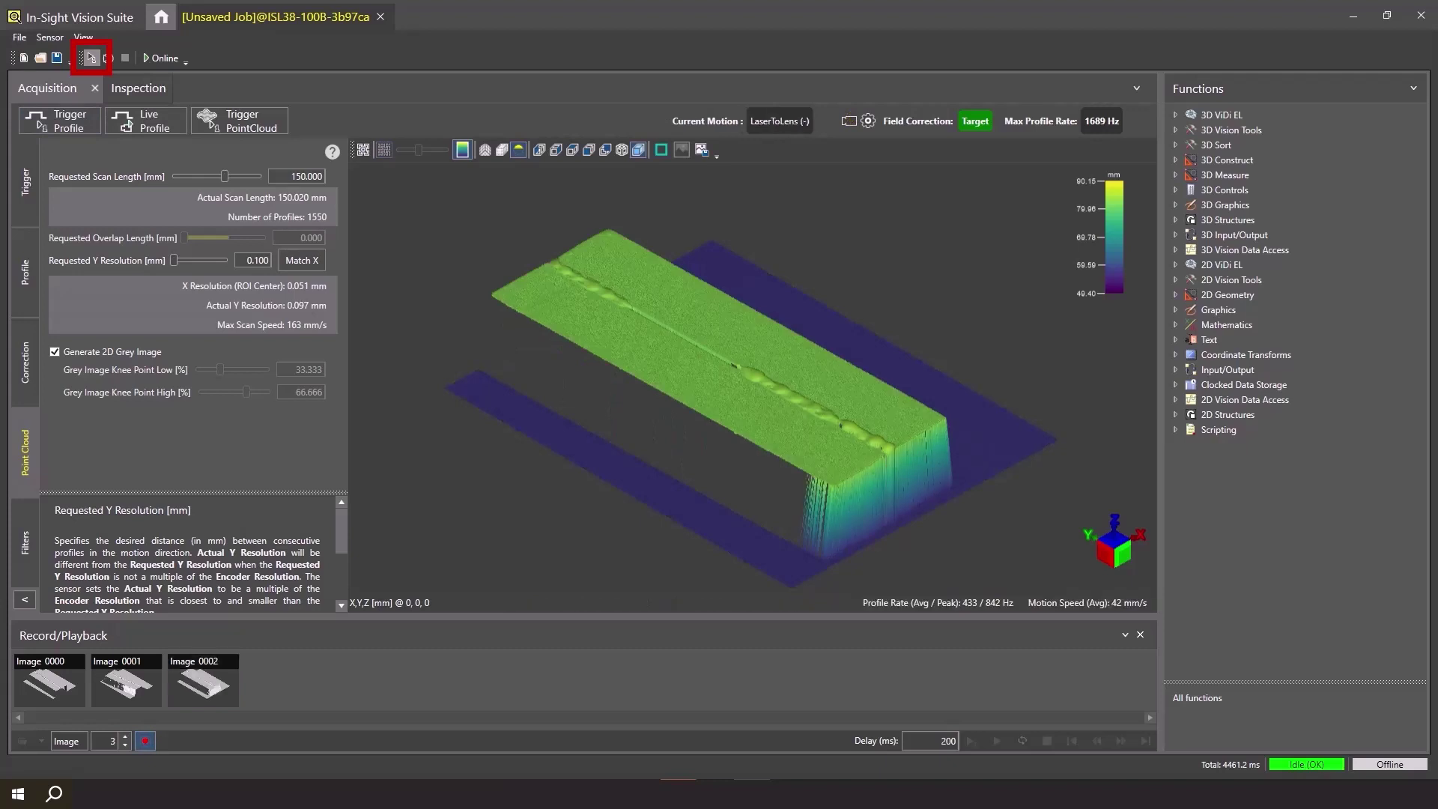
pyautogui.click(90, 58)
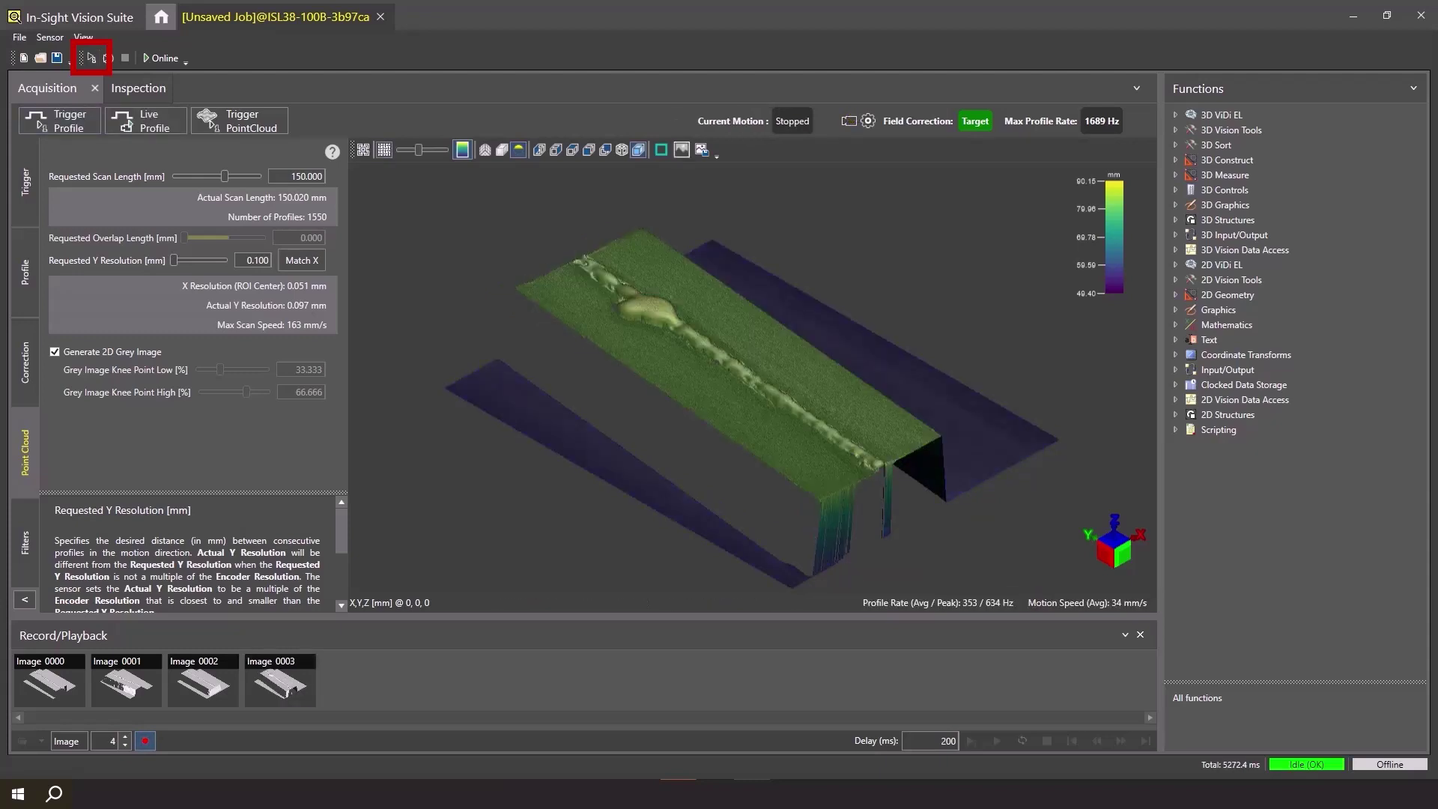
# Enable the Gap Filling filter and set its gap size to 15.551 mm.
pyautogui.moveTo(750, 359); pyautogui.dragTo(757, 480)
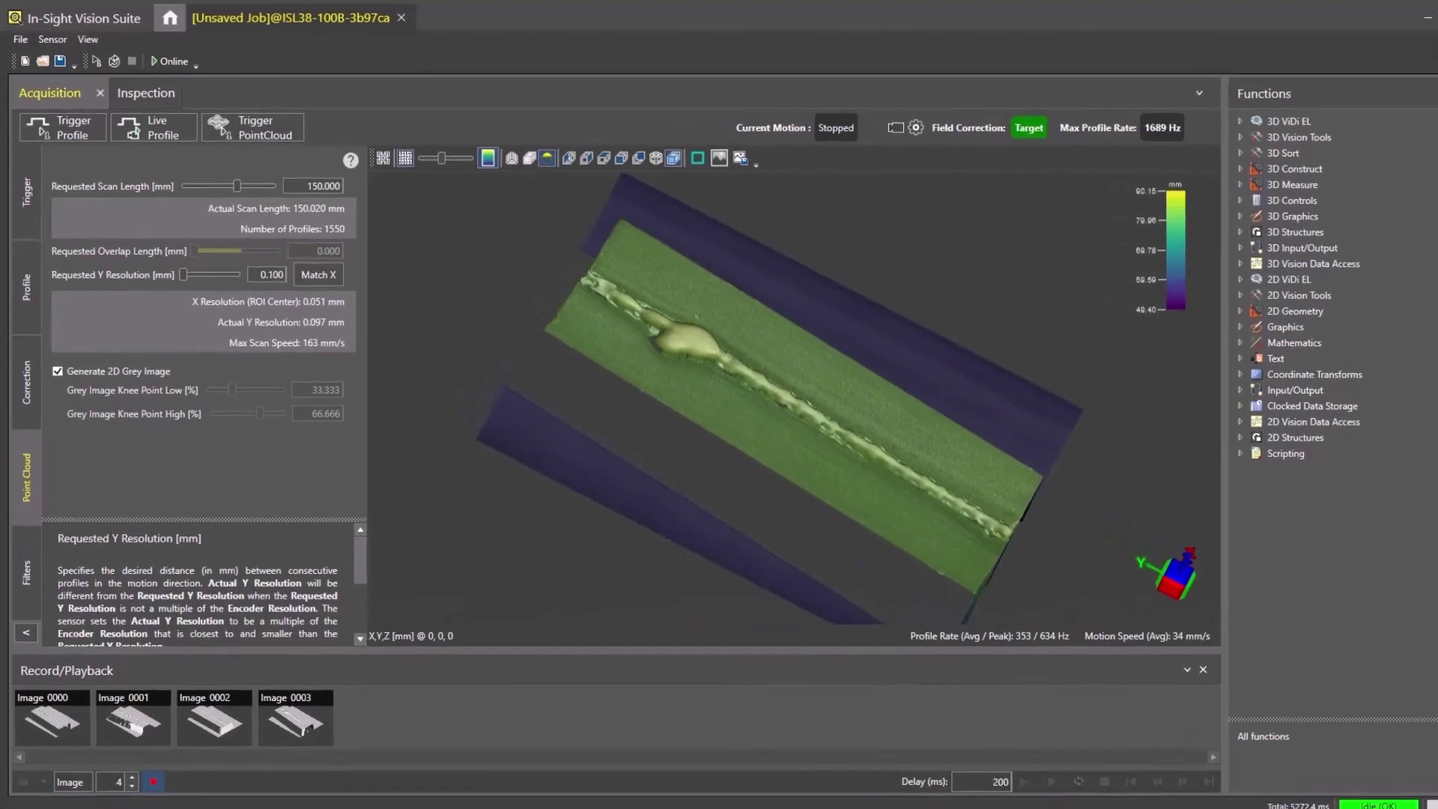
pyautogui.click(27, 603)
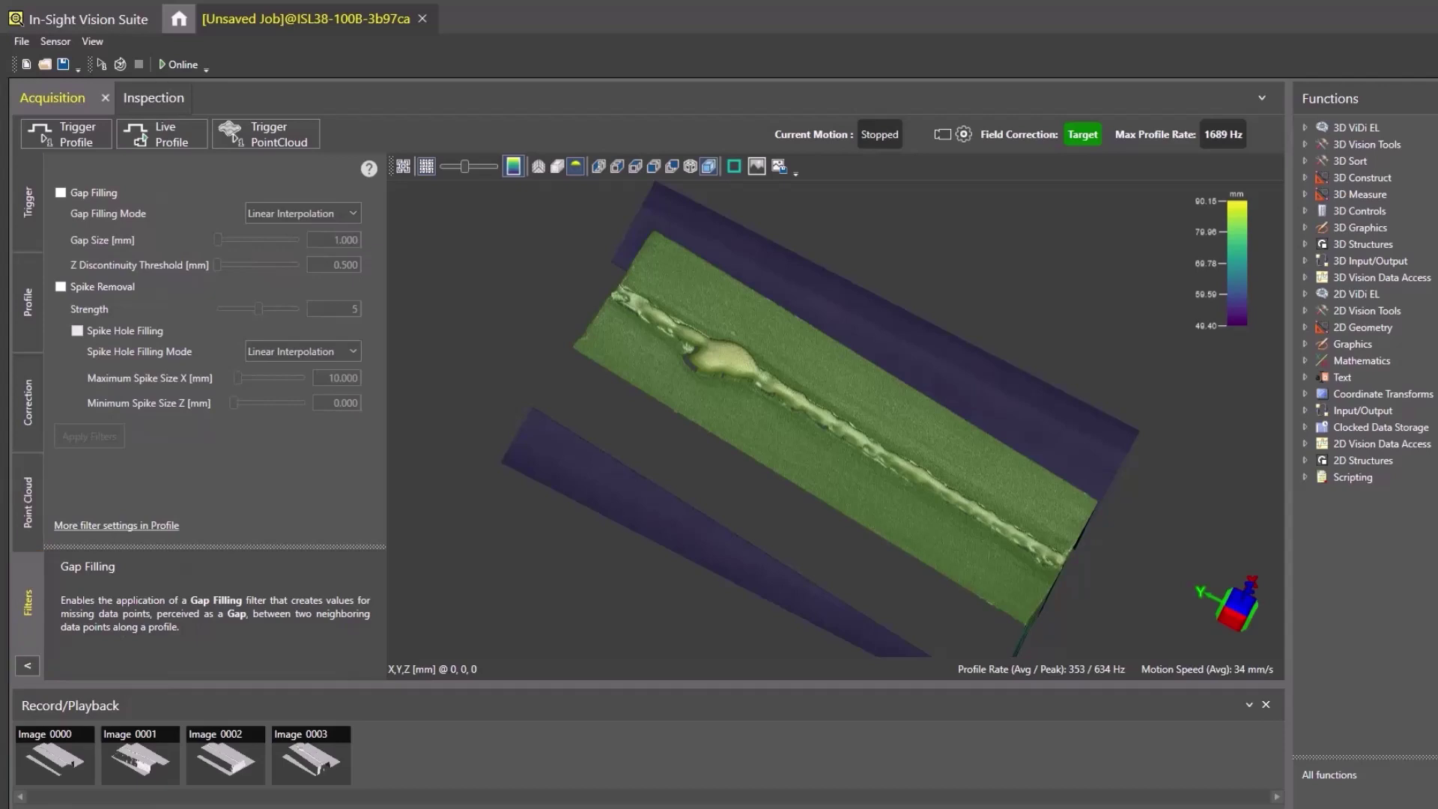
pyautogui.click(61, 193)
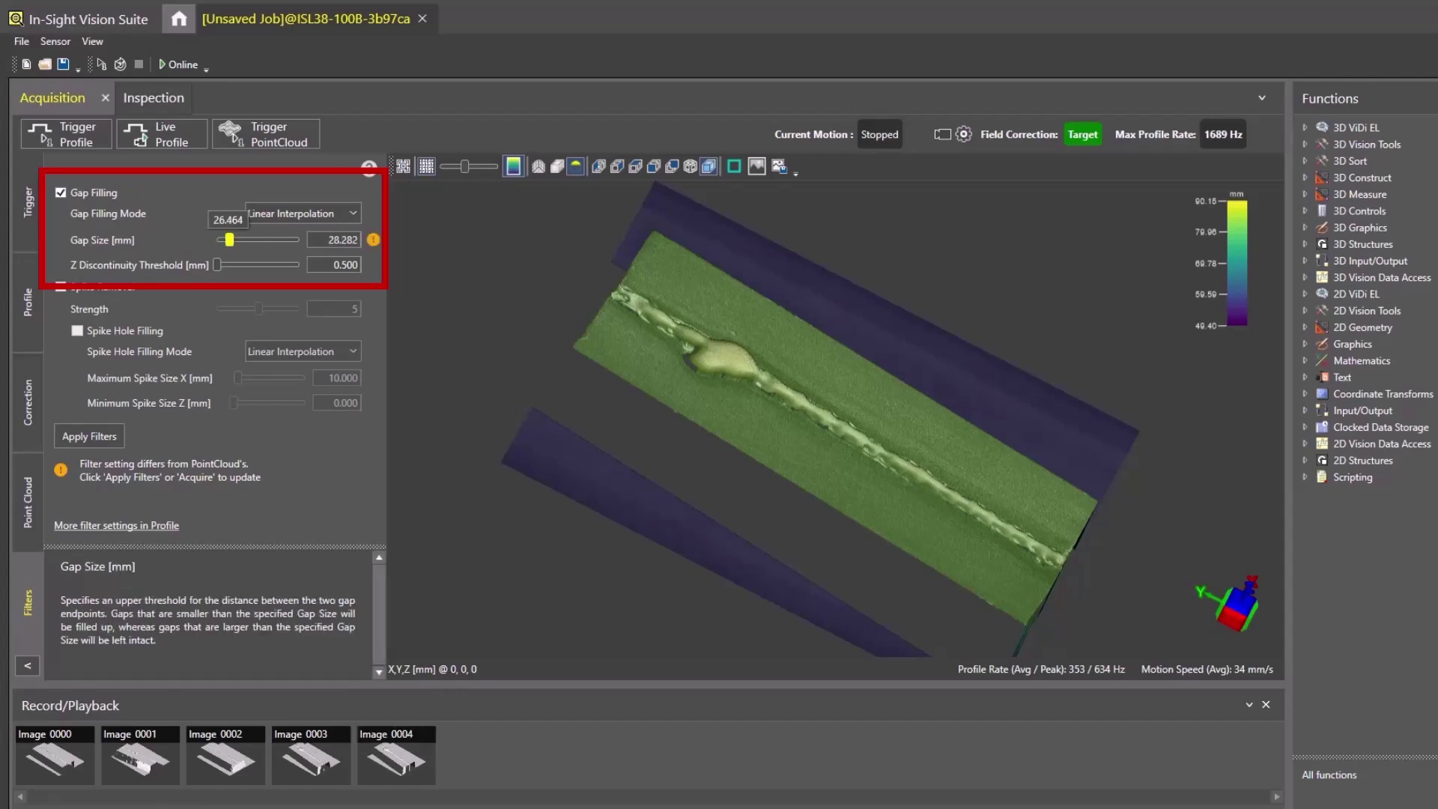
pyautogui.moveTo(228, 240); pyautogui.dragTo(224, 240)
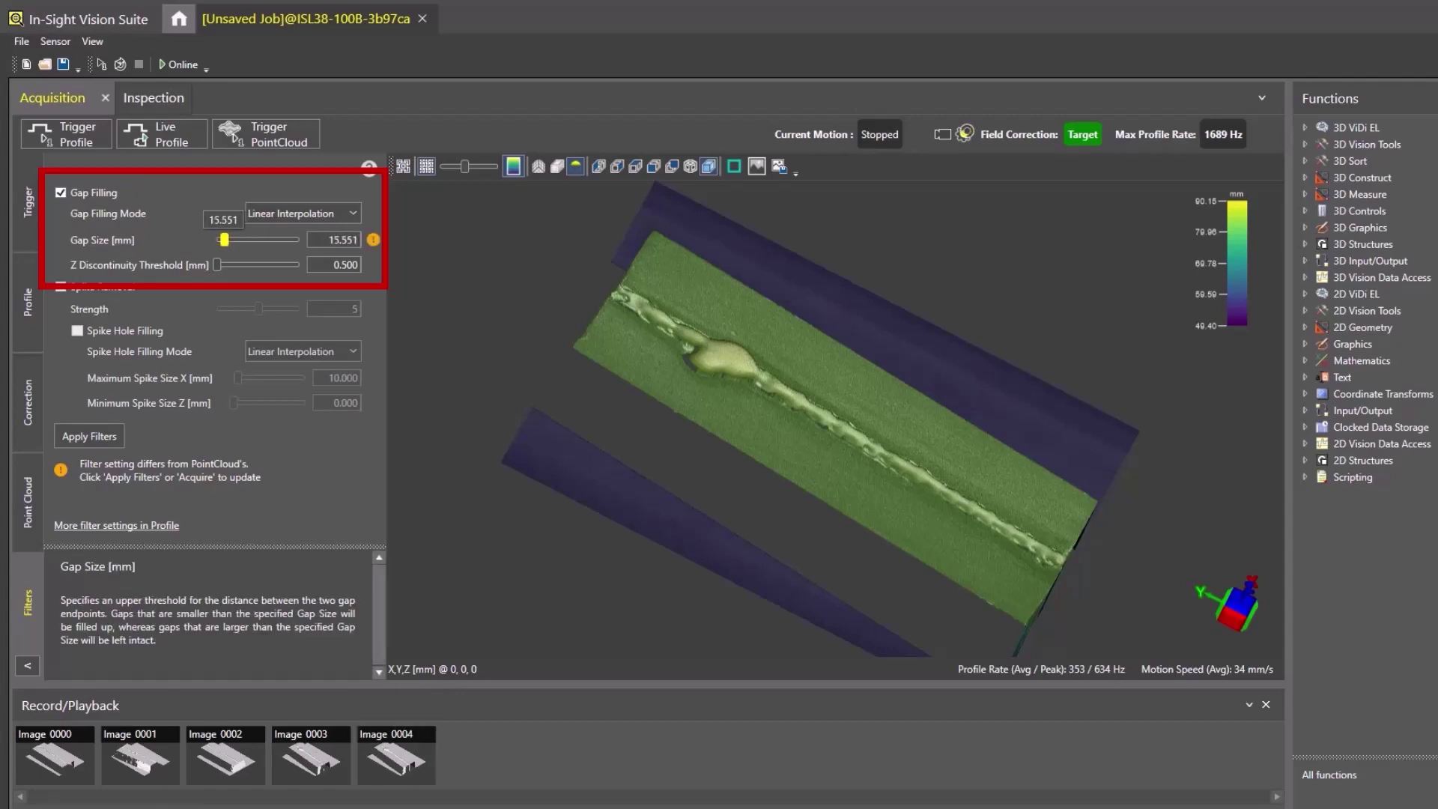